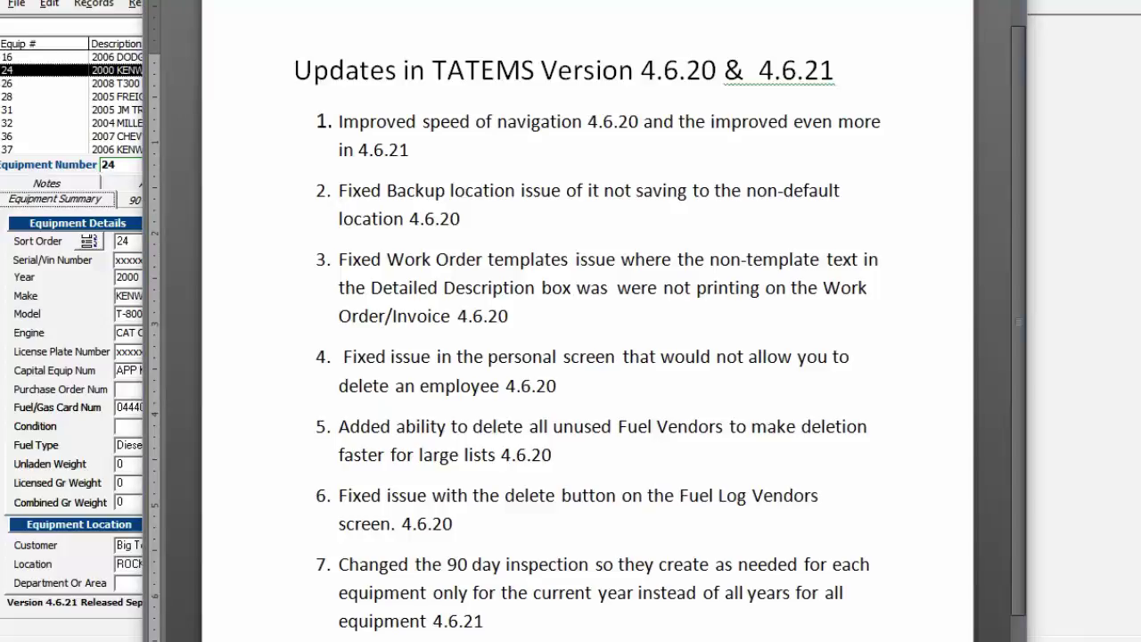
Switch to TATEMS and browse the summaries of several equipment records, ending on equipment 28, the 2005 FREIGHTLINER
{"action": "key", "text": "alt+Tab"}
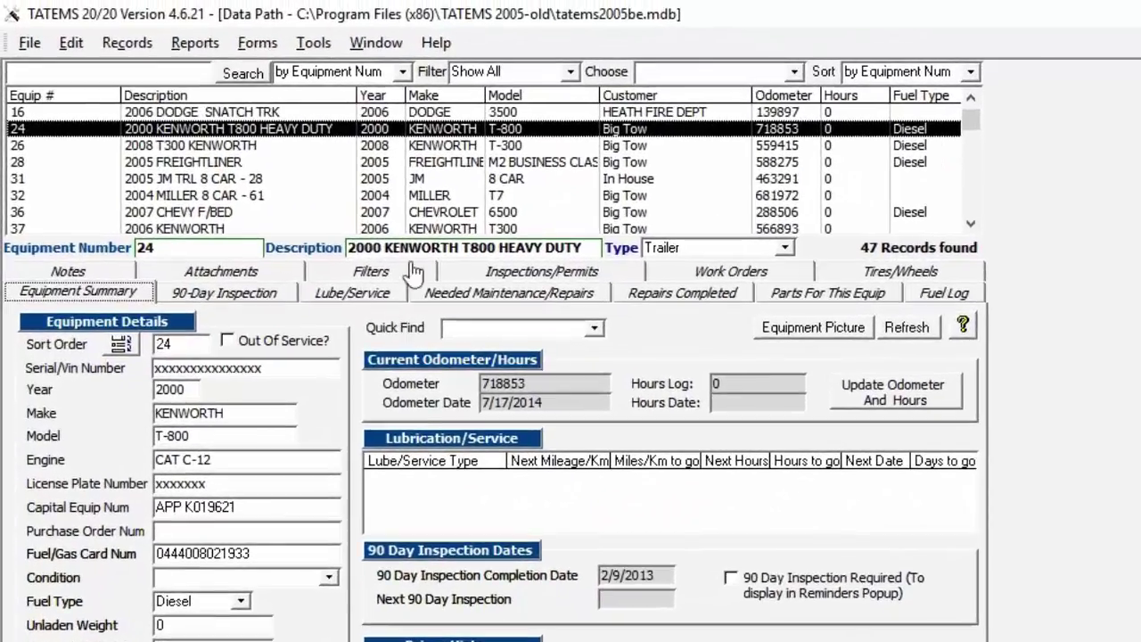
{"action": "left_click", "coordinate": [426, 164]}
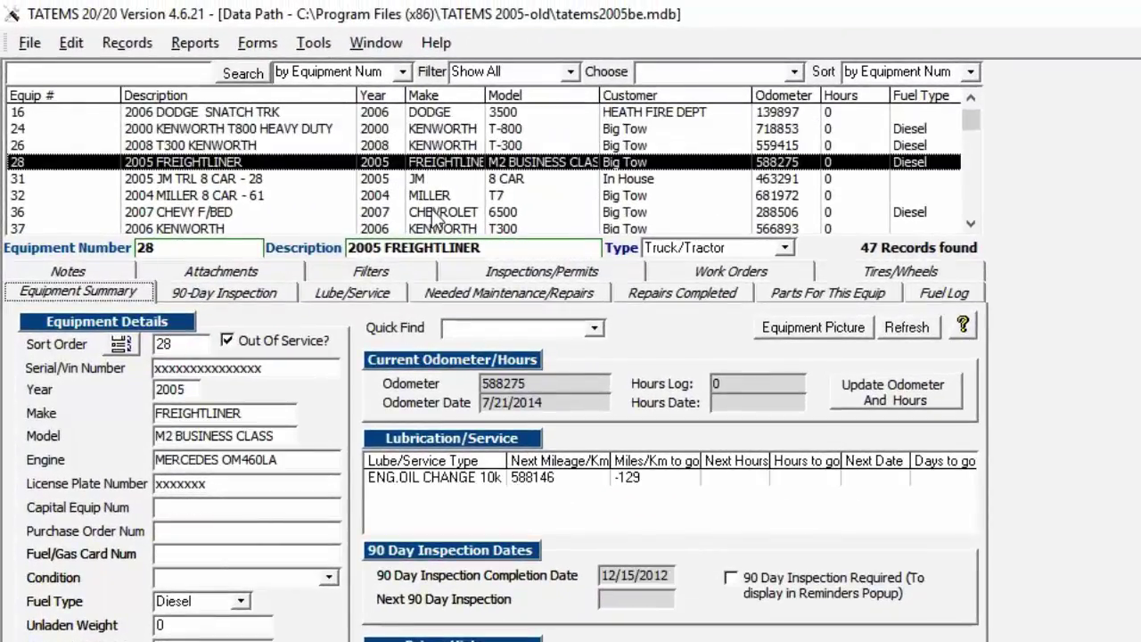
{"action": "left_click", "coordinate": [431, 211]}
{"action": "left_click", "coordinate": [432, 194]}
{"action": "left_click", "coordinate": [439, 162]}
View the 90-Day Inspection records of several units, ending on equipment 26, and return to its Equipment Summary
{"action": "left_click", "coordinate": [264, 296]}
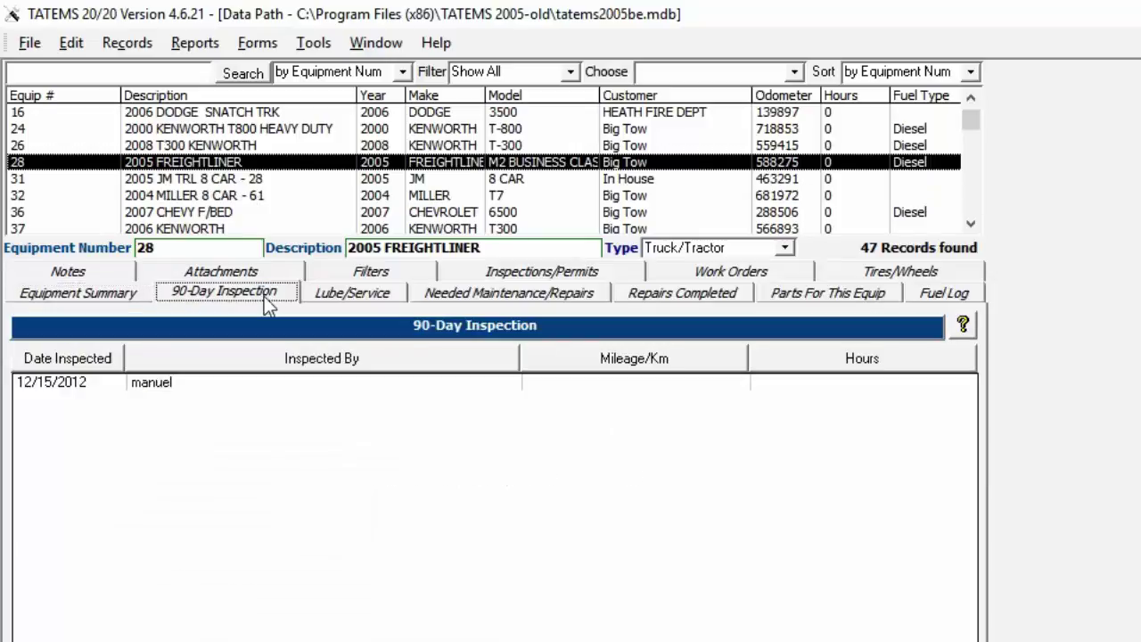
{"action": "left_click", "coordinate": [251, 196]}
{"action": "left_click", "coordinate": [252, 162]}
{"action": "left_click", "coordinate": [252, 131]}
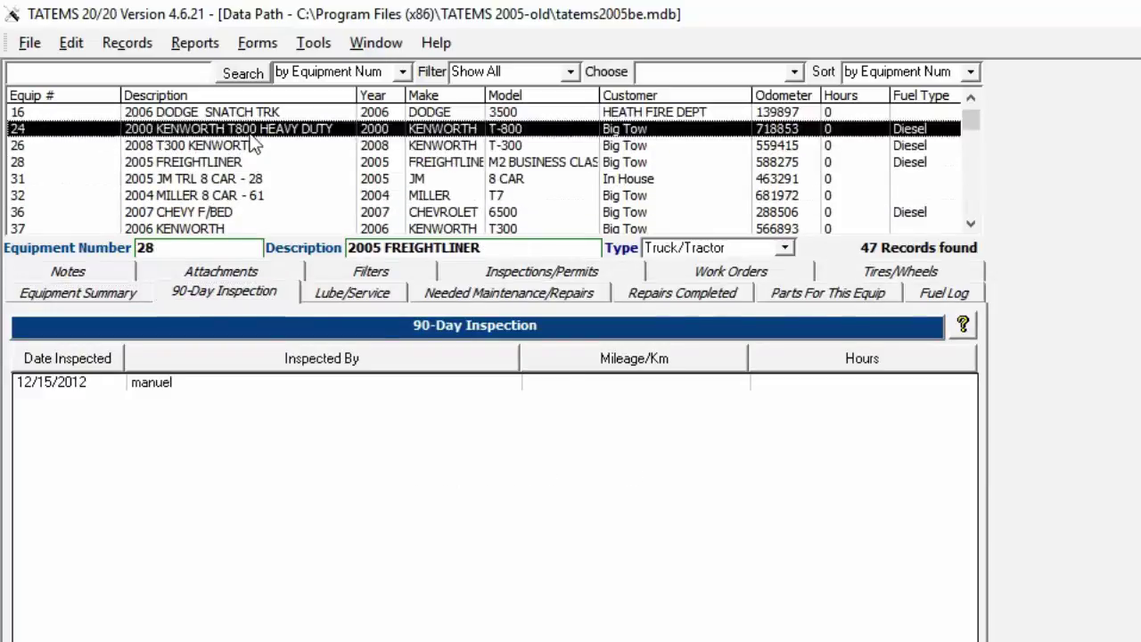
{"action": "left_click", "coordinate": [252, 150]}
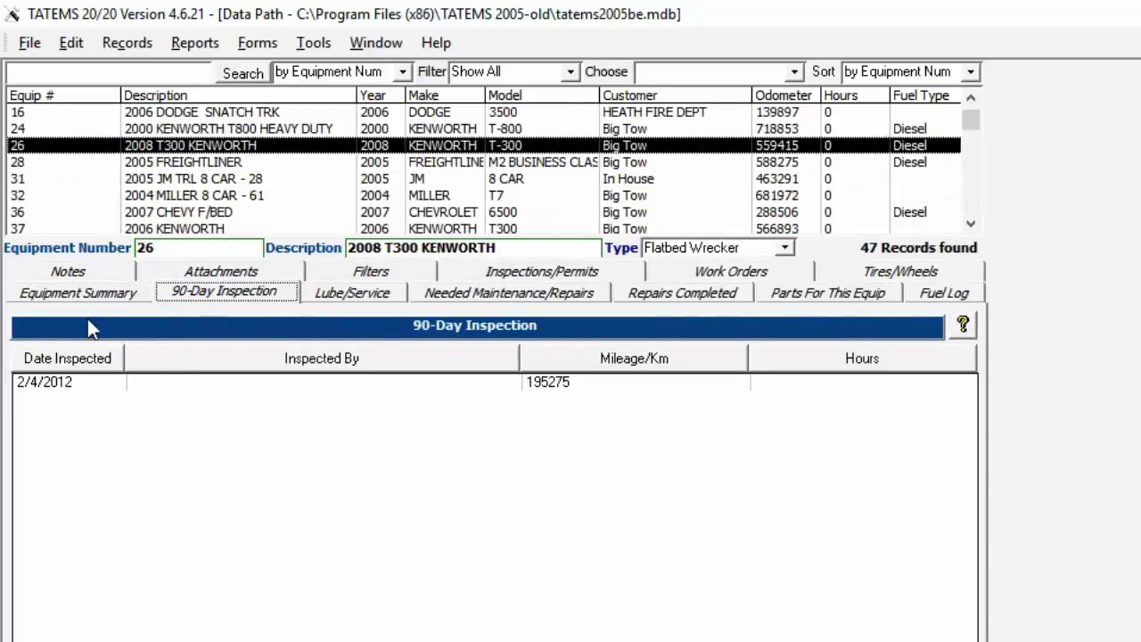
{"action": "left_click", "coordinate": [79, 293]}
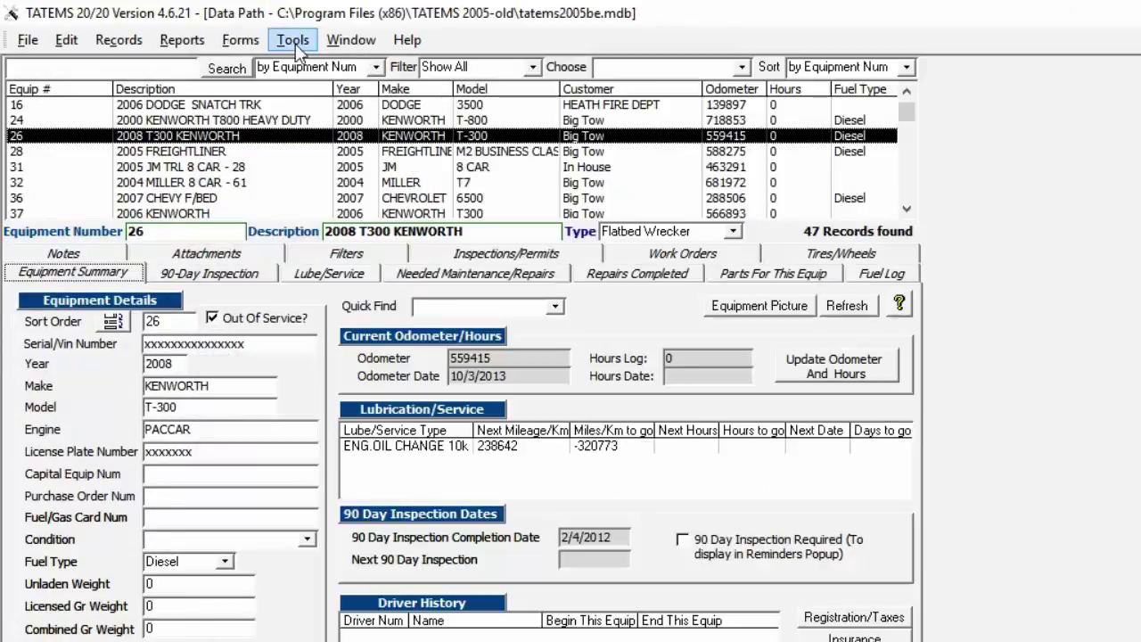
Choose the test folder in Downloads as the data backup location and close the backup dialog without starting a backup
{"action": "left_click", "coordinate": [296, 46]}
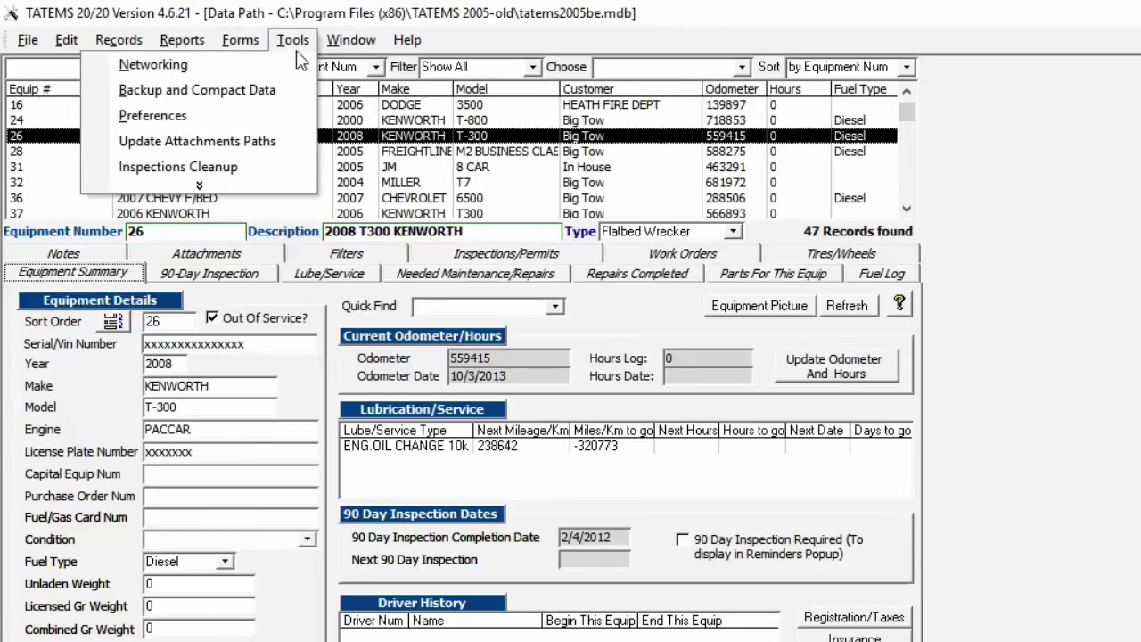
{"action": "left_click", "coordinate": [197, 90]}
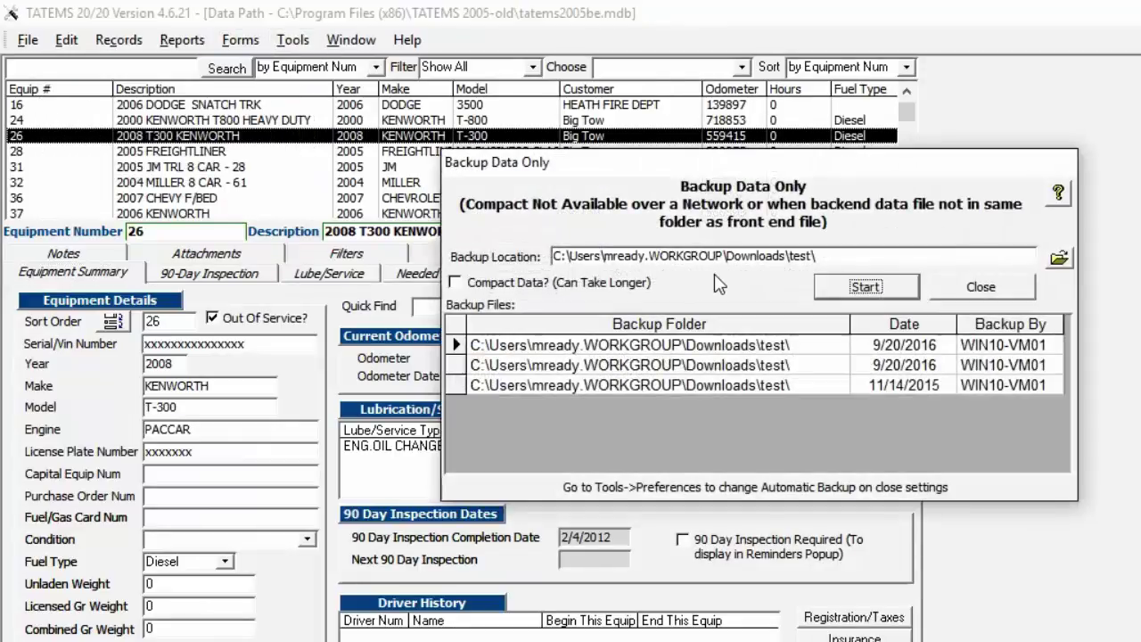
{"action": "left_click", "coordinate": [1059, 259]}
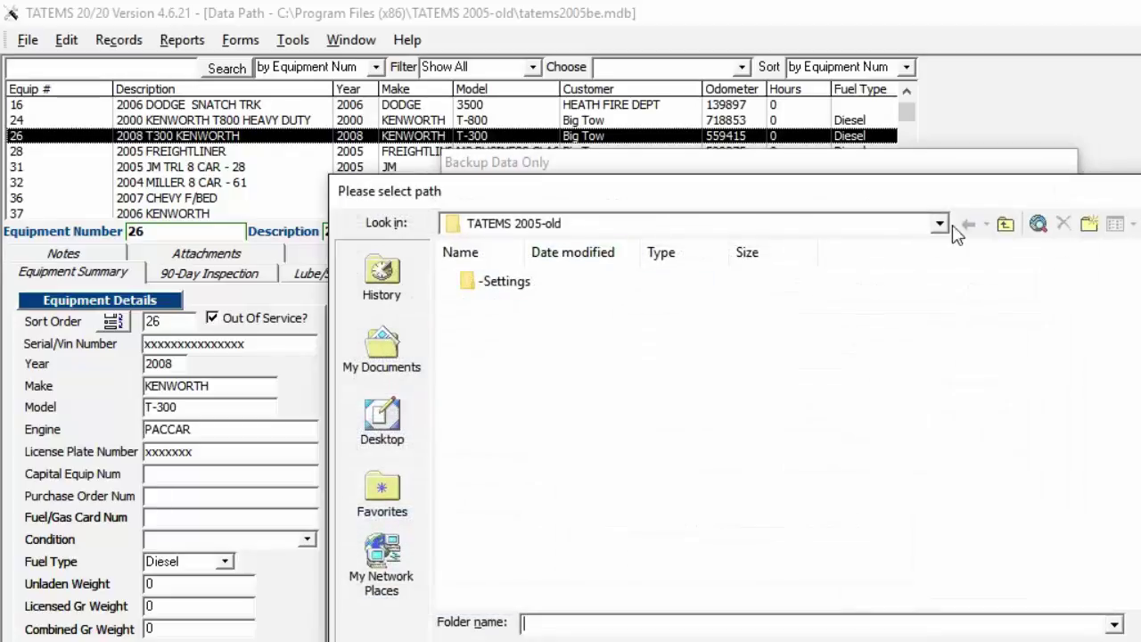
{"action": "left_click", "coordinate": [940, 224]}
{"action": "left_click", "coordinate": [543, 278]}
{"action": "double_click", "coordinate": [777, 301]}
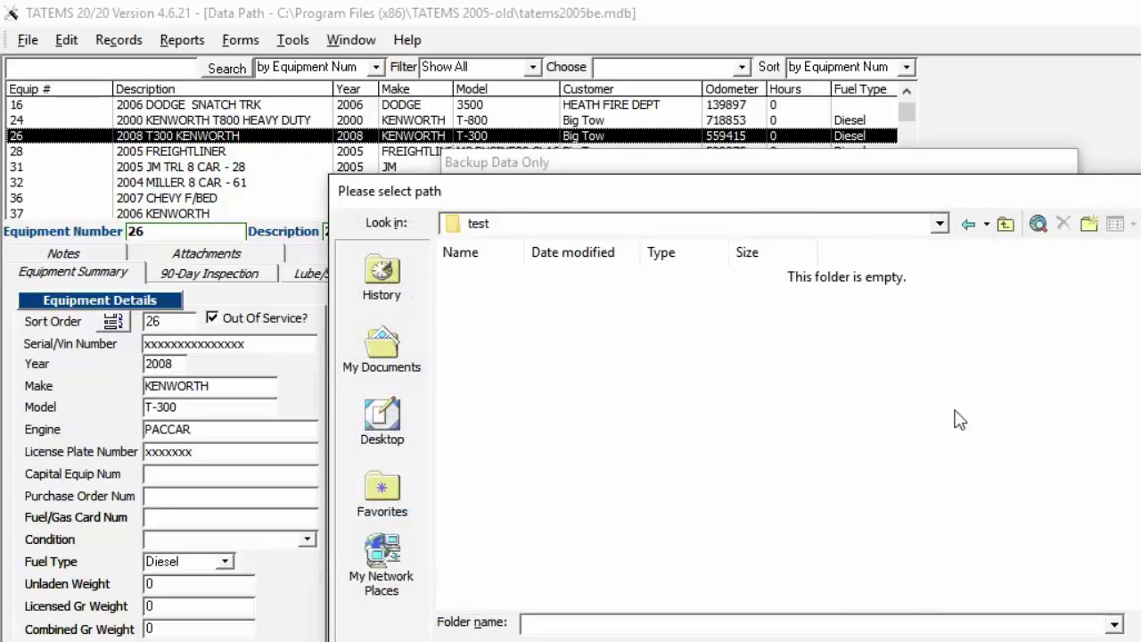
{"action": "key", "text": "Return"}
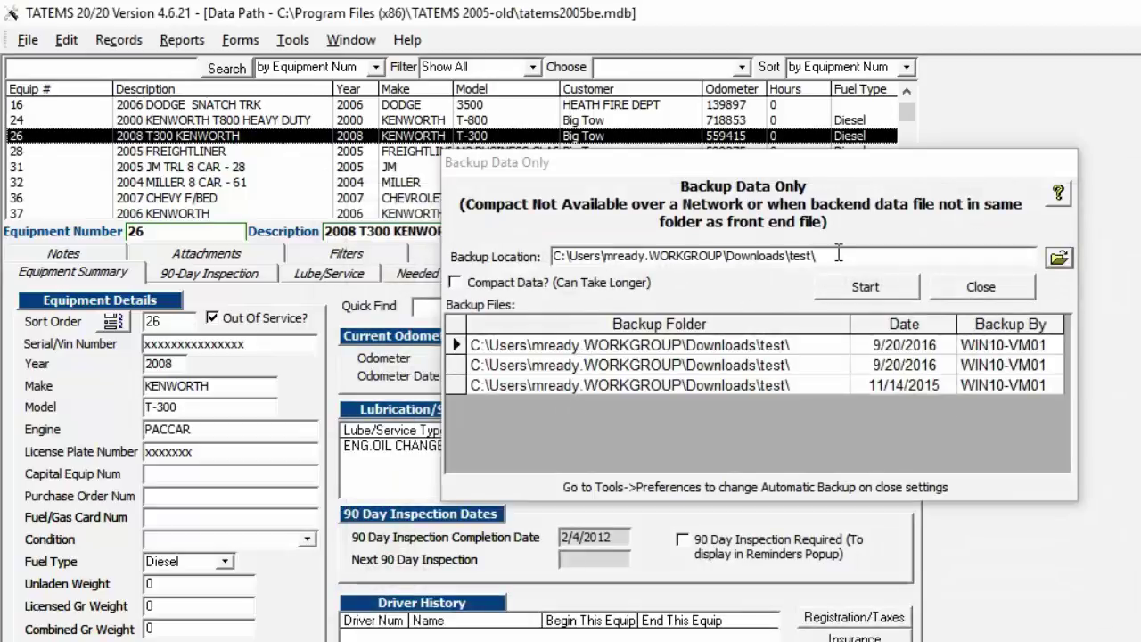
{"action": "left_click", "coordinate": [629, 258]}
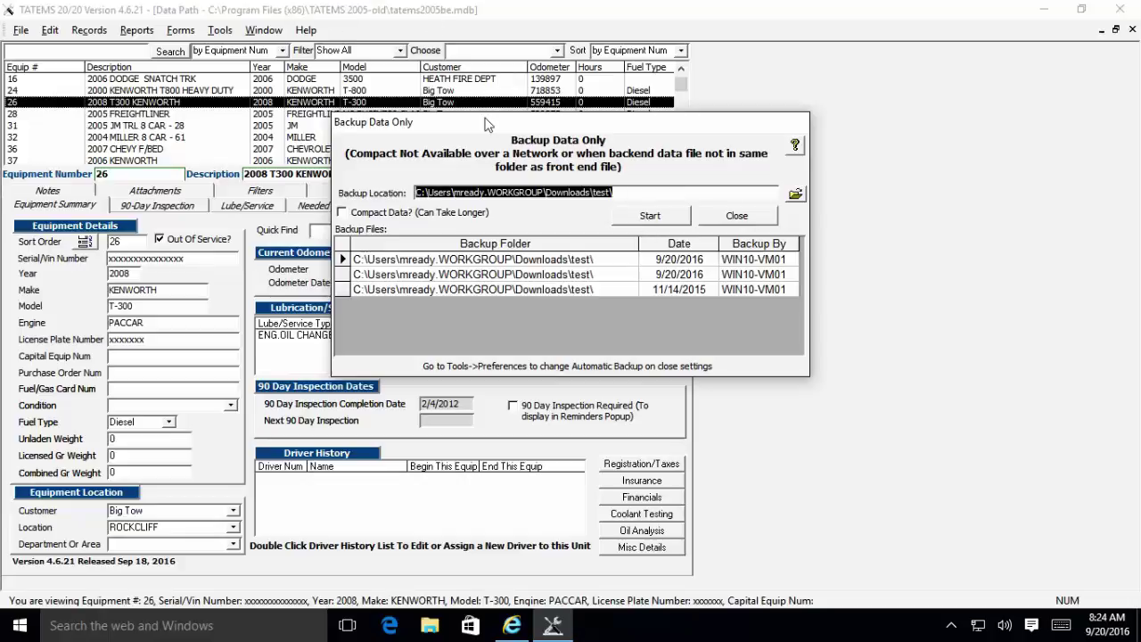
{"action": "left_click_drag", "start_coordinate": [594, 132], "coordinate": [553, 150]}
{"action": "left_click", "coordinate": [683, 232]}
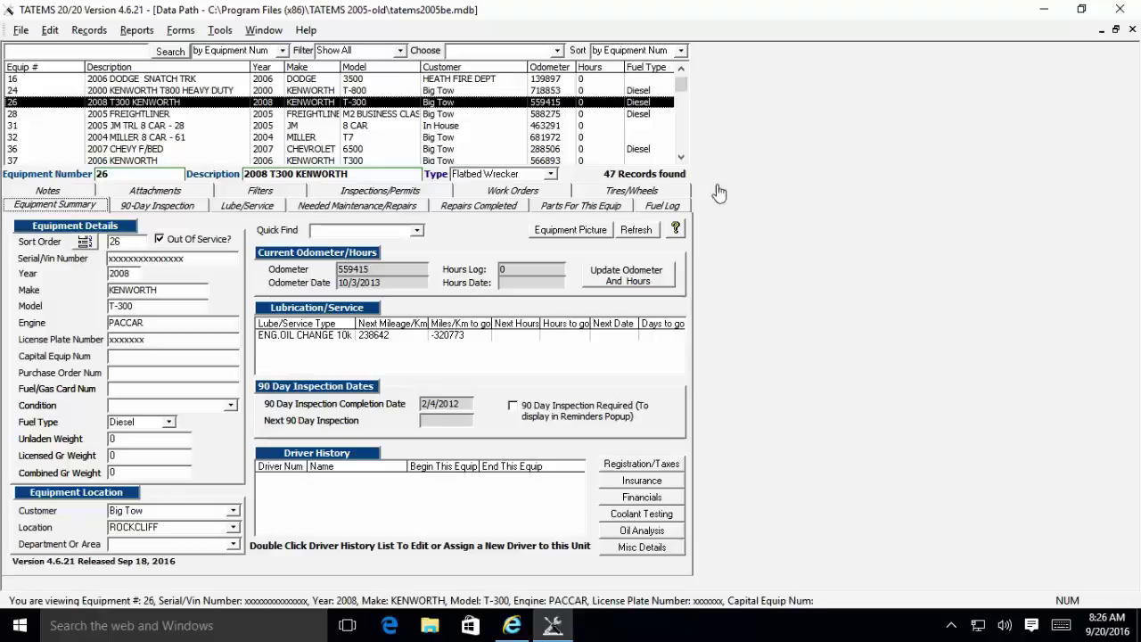
Switch to the update notes document and highlight item 3 about the Work Order templates fix
{"action": "key", "text": "alt+Tab"}
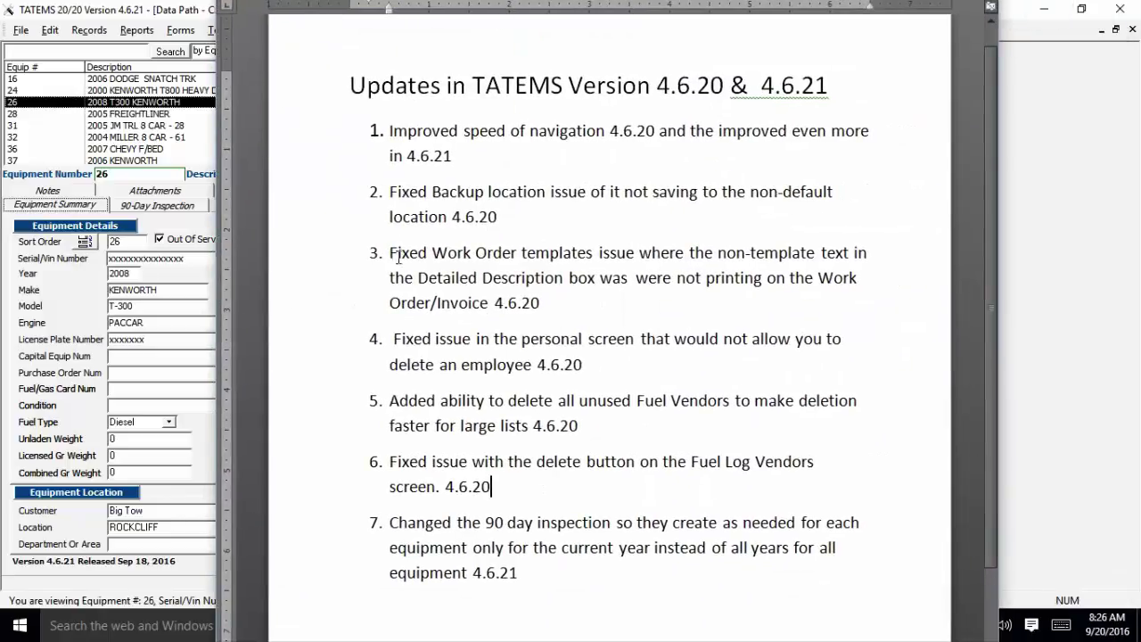
{"action": "left_click_drag", "start_coordinate": [399, 257], "coordinate": [541, 303]}
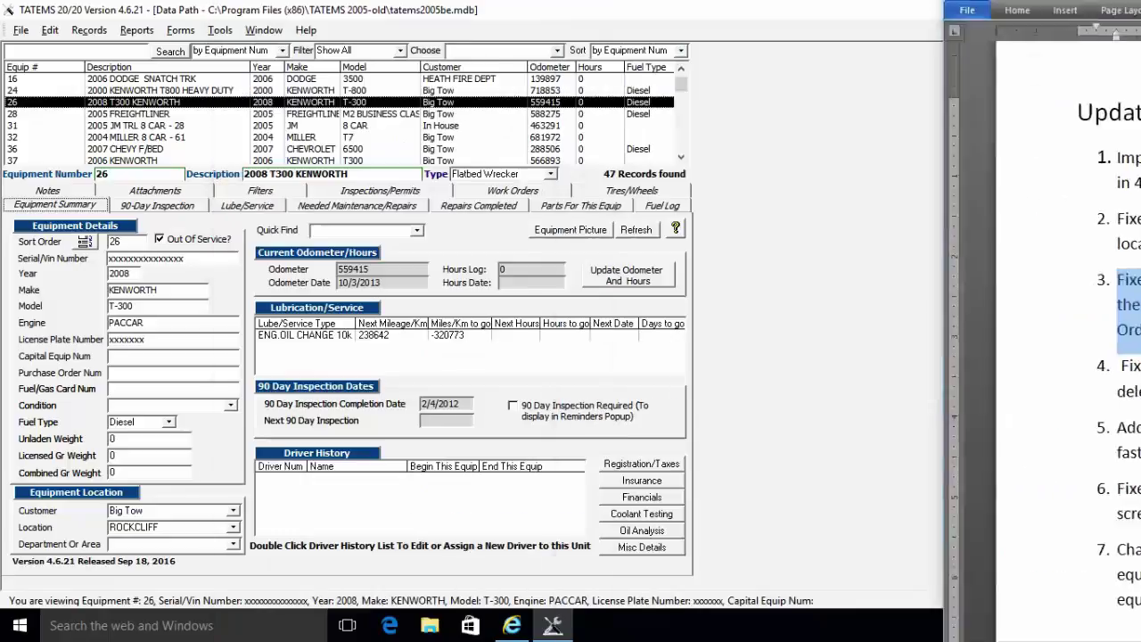
Open the 6/25/2013 work order of equipment 26 and apply the template "Oil Change and Filter 2005 FREIGHTLINER"
{"action": "left_click", "coordinate": [511, 191]}
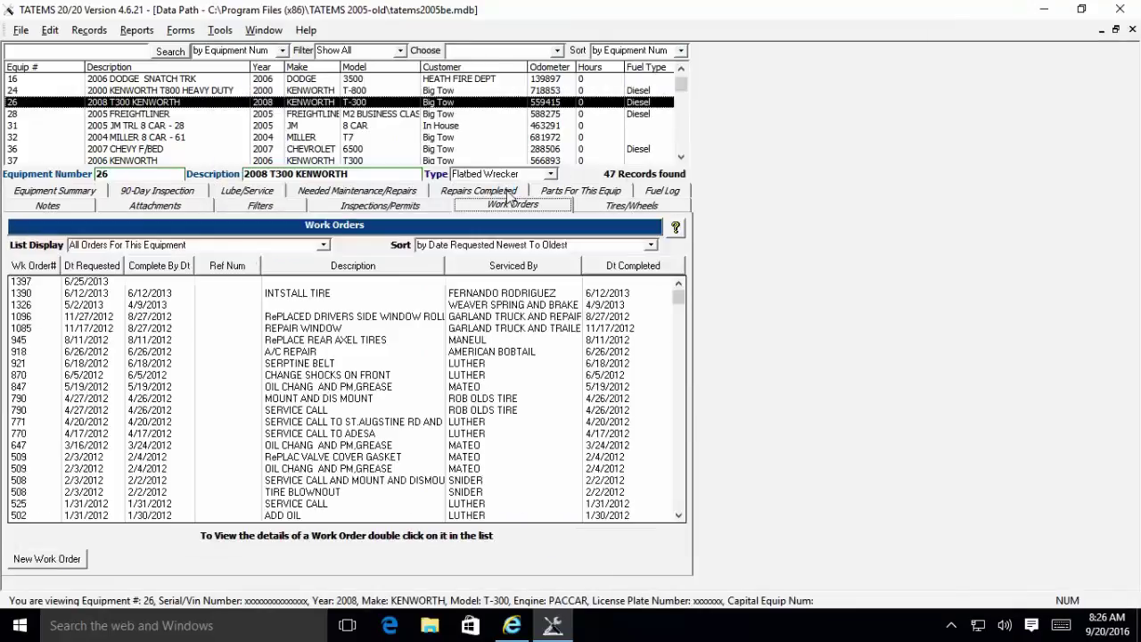
{"action": "double_click", "coordinate": [152, 282]}
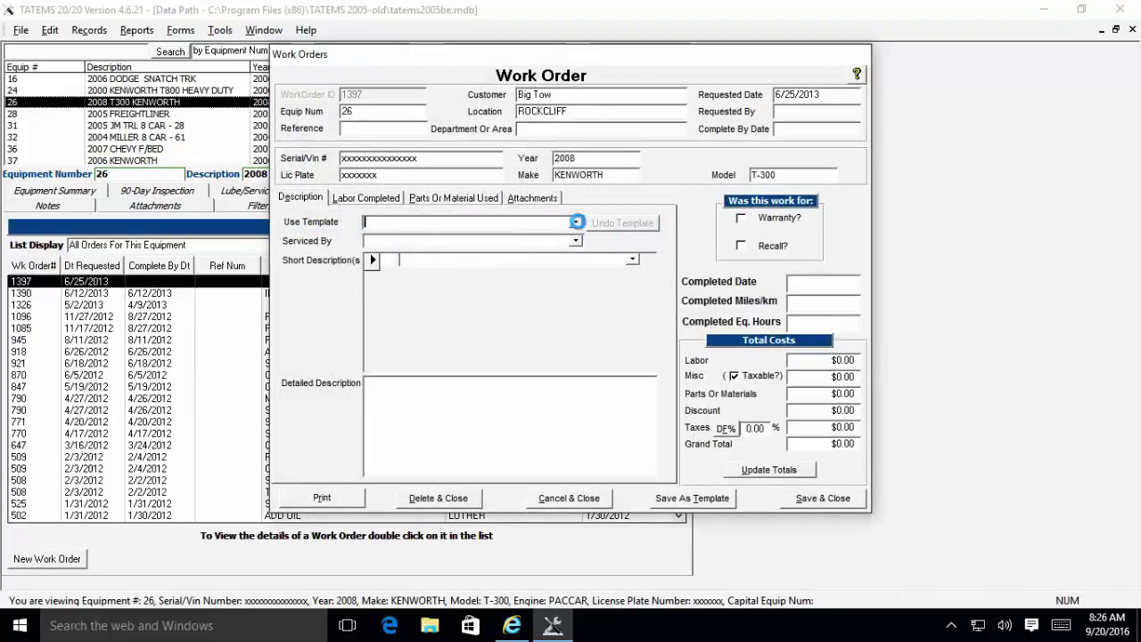
{"action": "left_click", "coordinate": [576, 222]}
{"action": "left_click", "coordinate": [576, 235]}
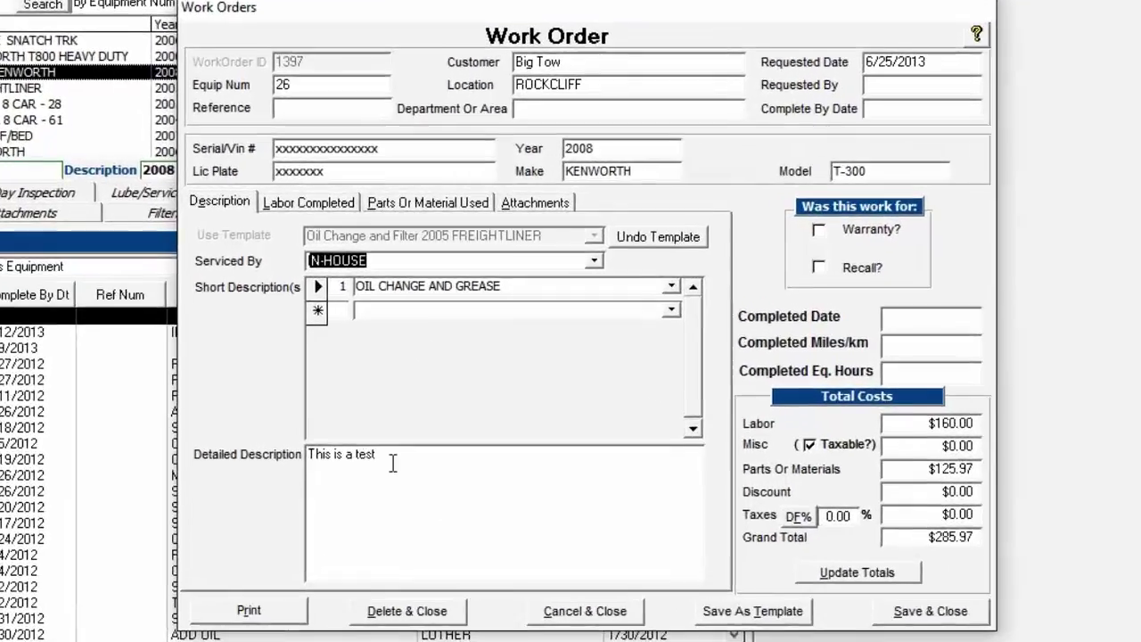
Add the line "new txt" below the template text in the work order's Detailed Description, leaving a blank line between them
{"action": "left_click_drag", "start_coordinate": [395, 456], "coordinate": [309, 456]}
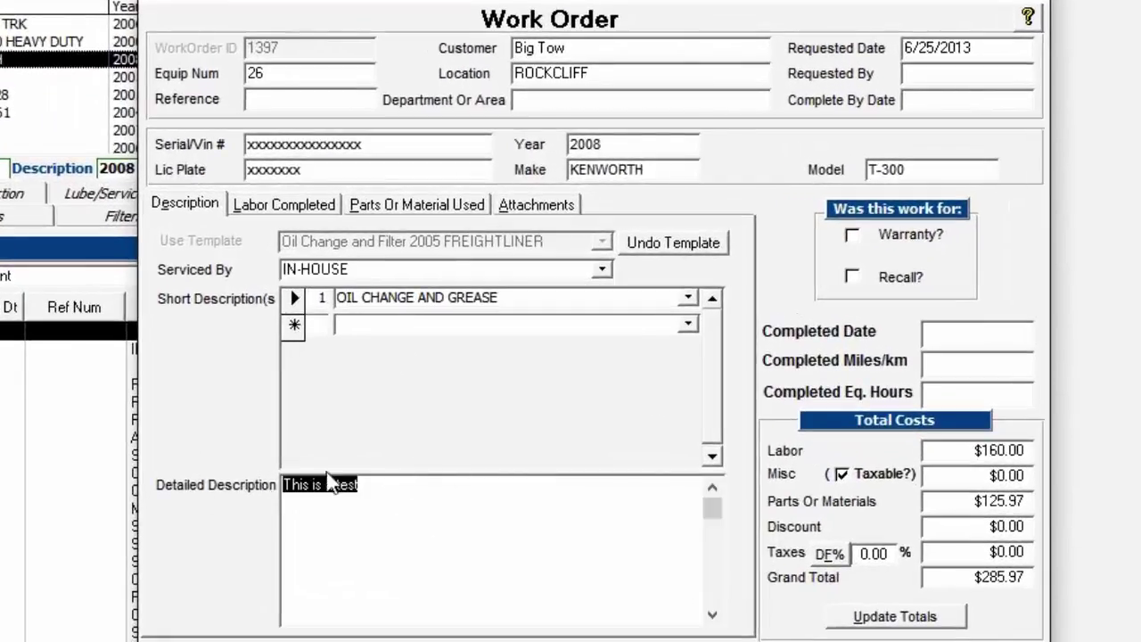
{"action": "left_click", "coordinate": [415, 489]}
{"action": "key", "text": "Return"}
{"action": "key", "text": "Return"}
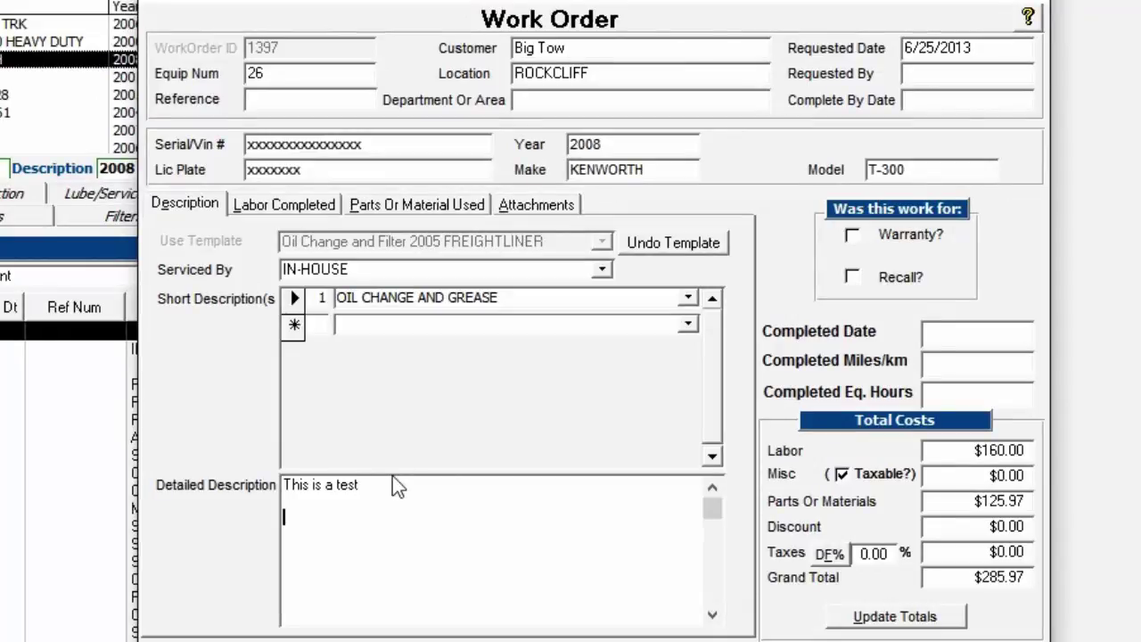
{"action": "type", "text": "new txt"}
{"action": "left_click_drag", "start_coordinate": [344, 521], "coordinate": [283, 514]}
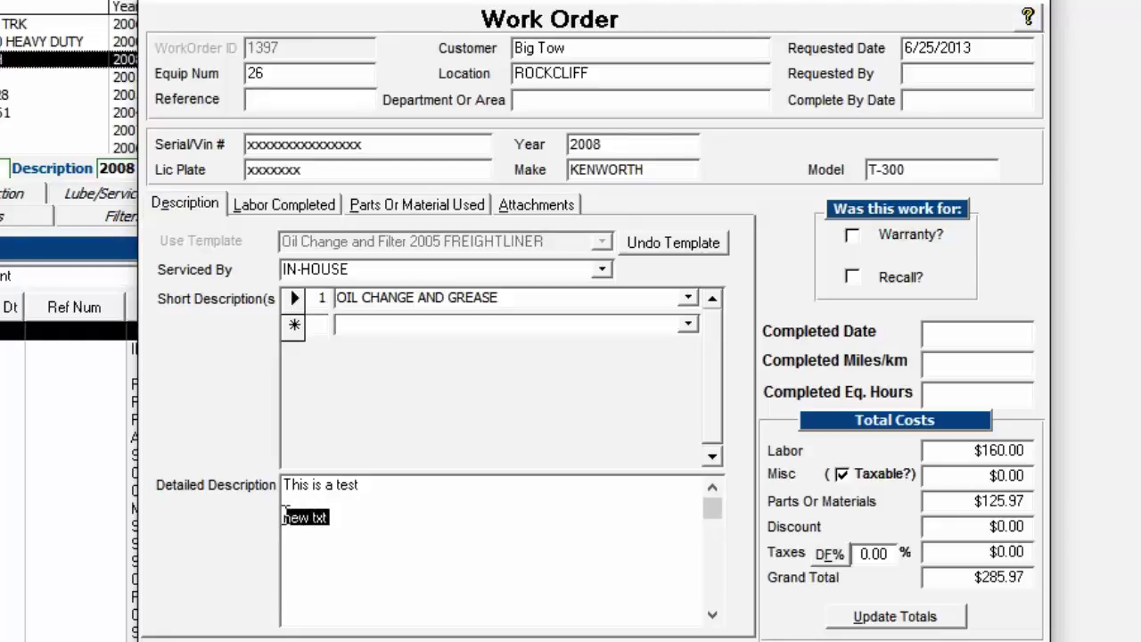
{"action": "left_click", "coordinate": [330, 519]}
{"action": "left_click_drag", "start_coordinate": [375, 486], "coordinate": [283, 486]}
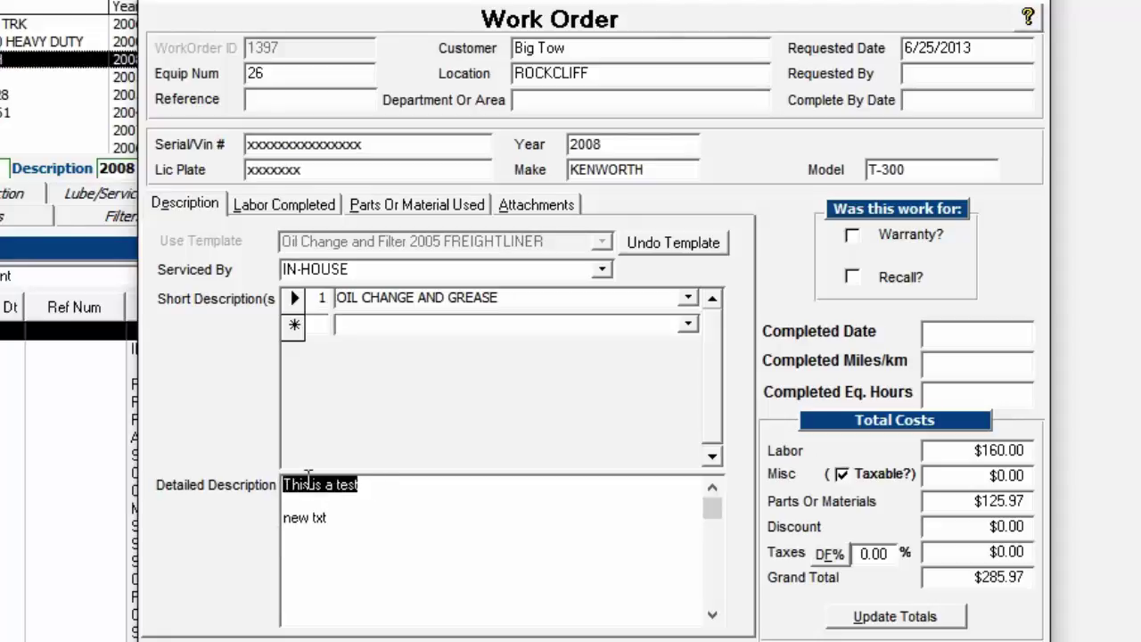
{"action": "left_click", "coordinate": [309, 482]}
{"action": "left_click_drag", "start_coordinate": [360, 484], "coordinate": [280, 512]}
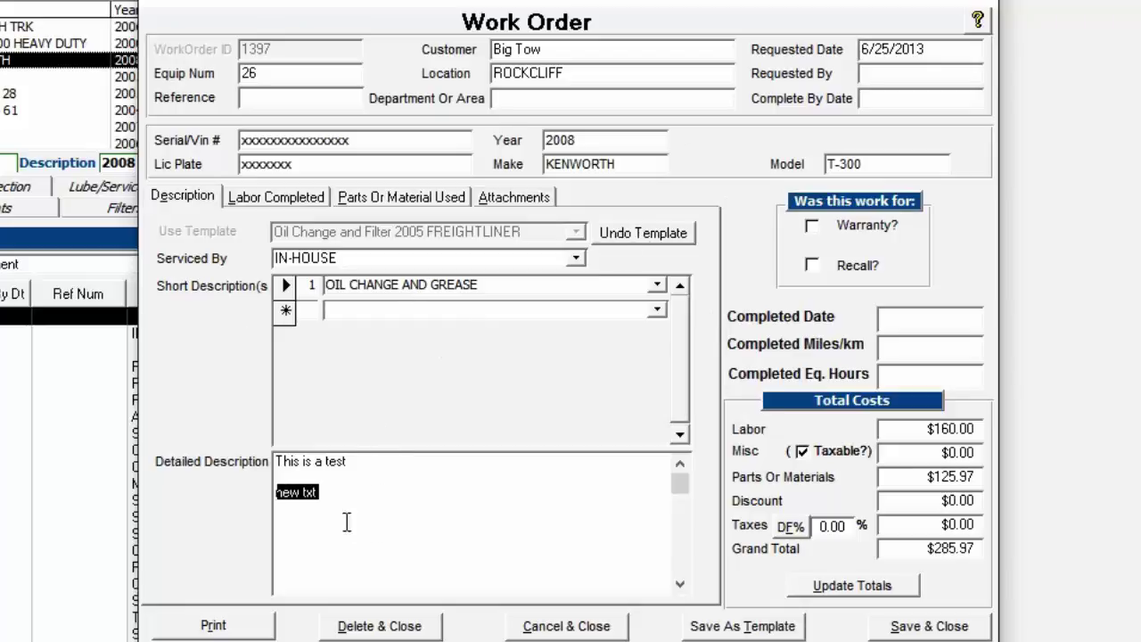
Preview the work order printout to check its Detailed Description, and save and close the work order
{"action": "left_click", "coordinate": [218, 623]}
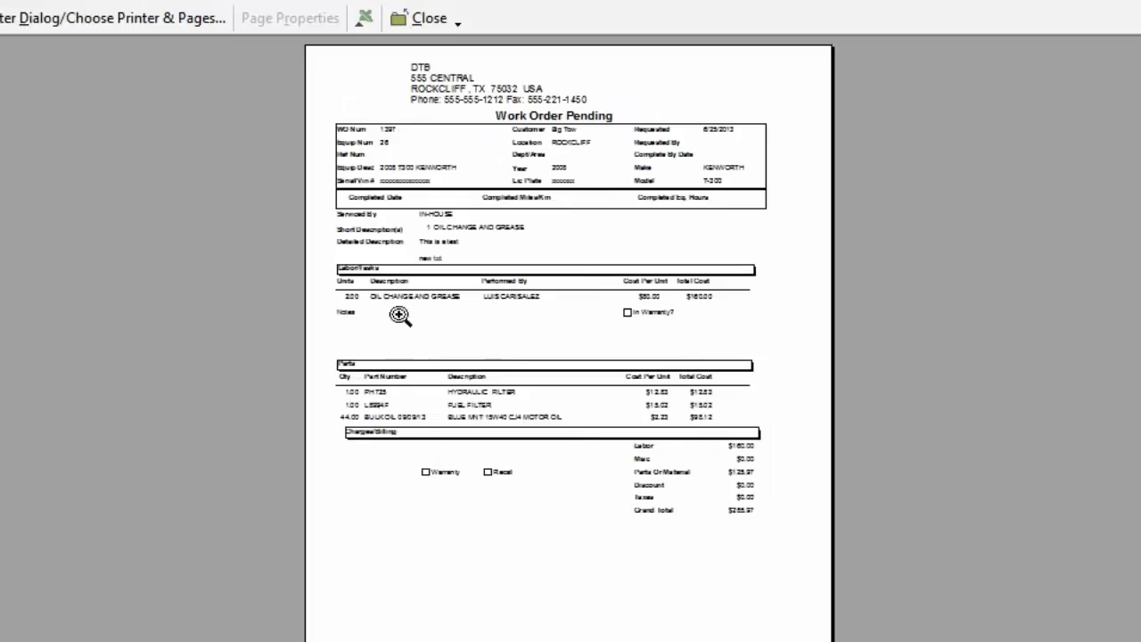
{"action": "left_click", "coordinate": [456, 344]}
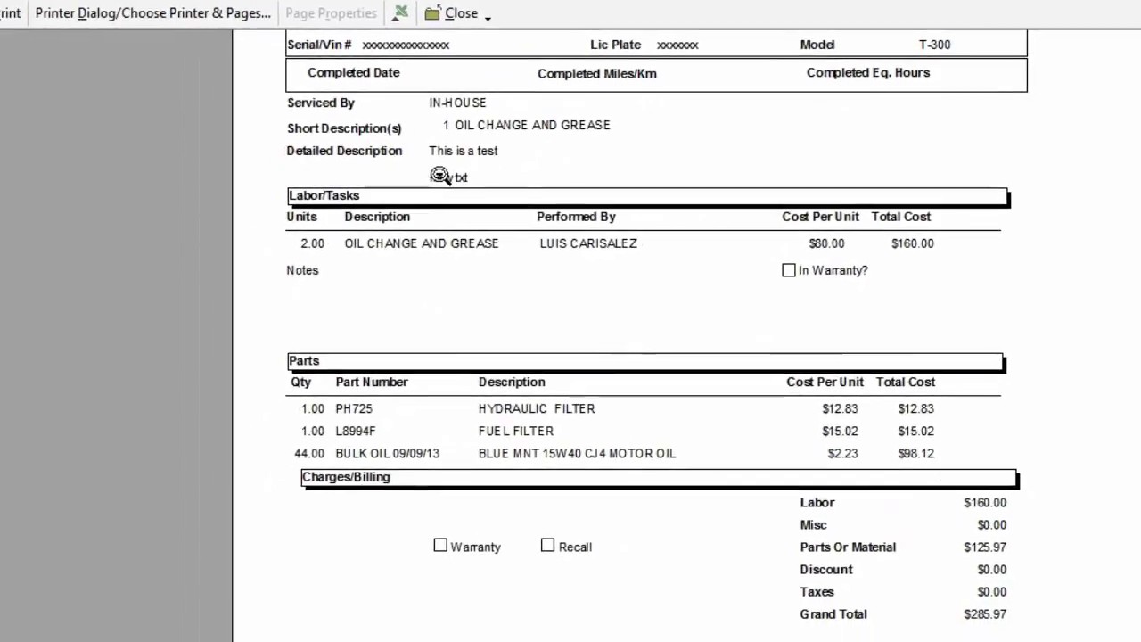
{"action": "left_click", "coordinate": [458, 13]}
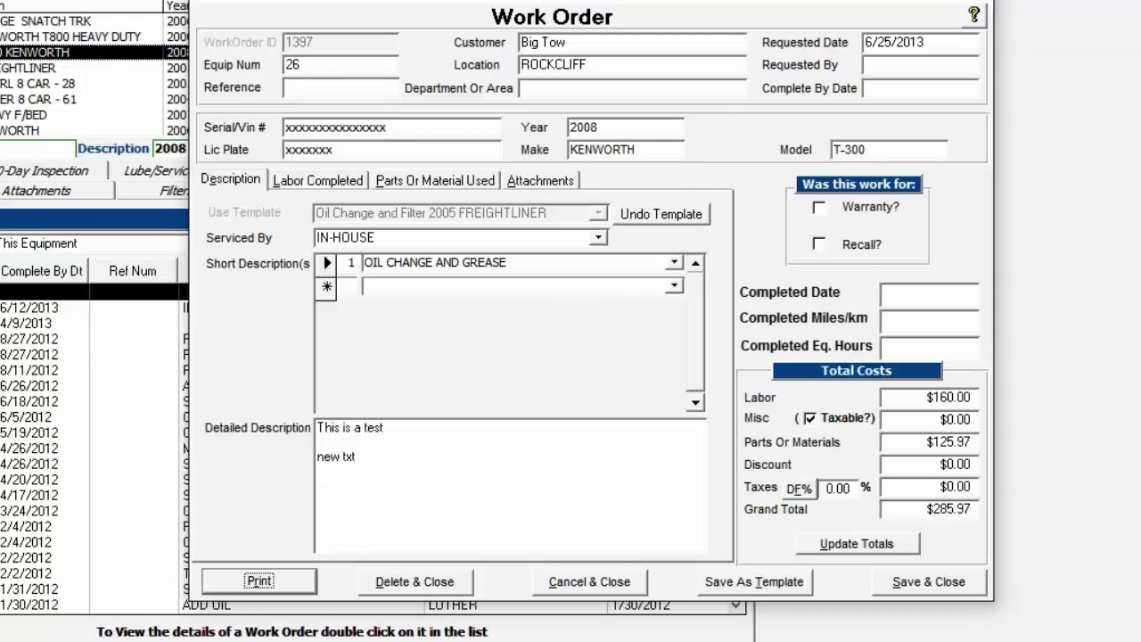
{"action": "left_click", "coordinate": [943, 590]}
Switch to the update notes document and highlight item 4 about deleting an employee
{"action": "key", "text": "alt+Tab"}
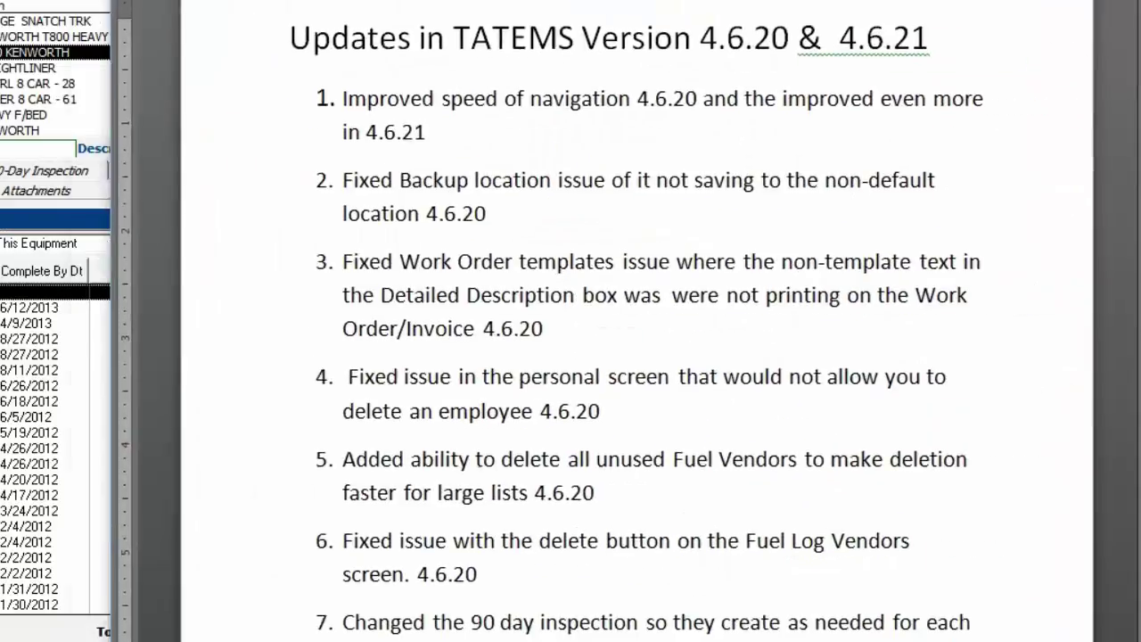
{"action": "triple_click", "coordinate": [392, 284]}
{"action": "left_click", "coordinate": [311, 366]}
{"action": "left_click_drag", "start_coordinate": [311, 365], "coordinate": [589, 398]}
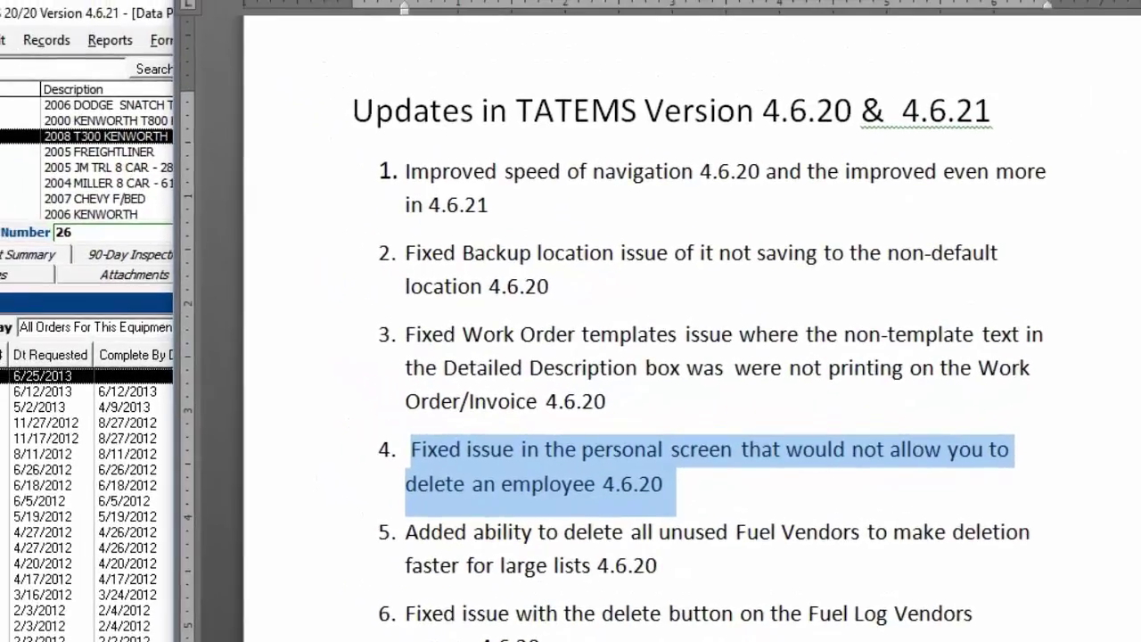
Delete the third employee listed in the TATEMS Personnel records and close the Personnel form
{"action": "left_click", "coordinate": [100, 31]}
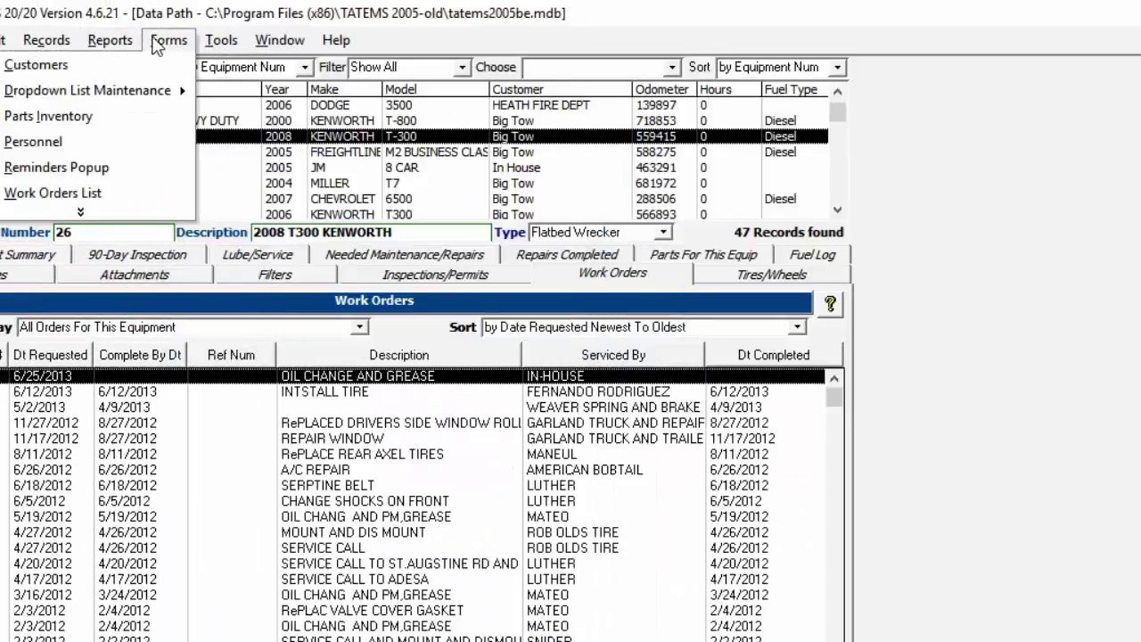
{"action": "left_click", "coordinate": [89, 141]}
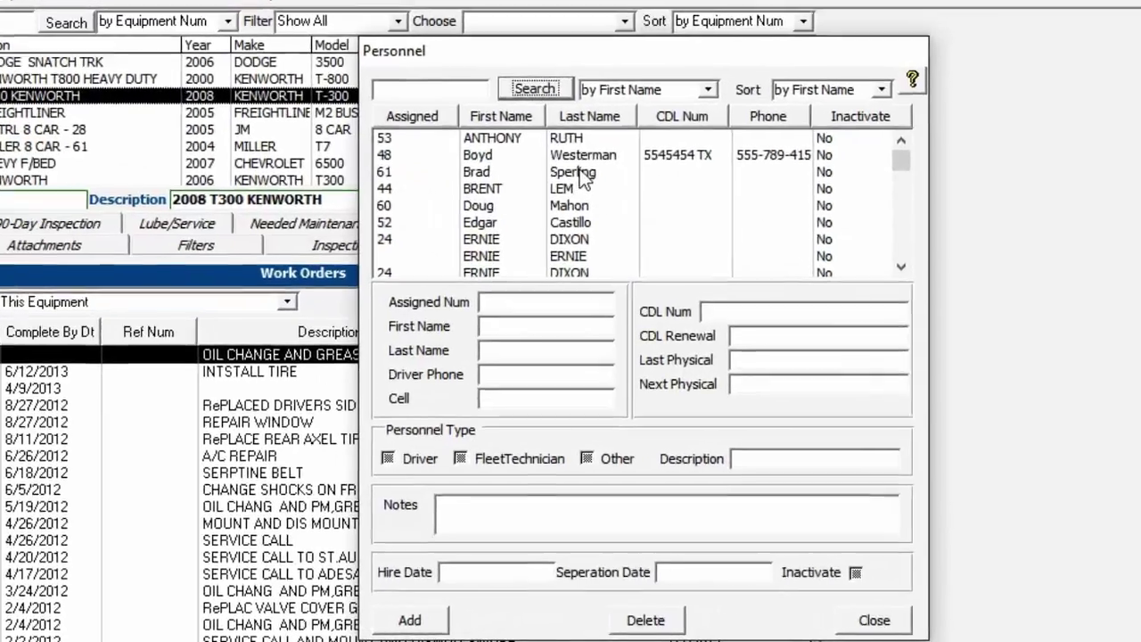
{"action": "left_click", "coordinate": [581, 172]}
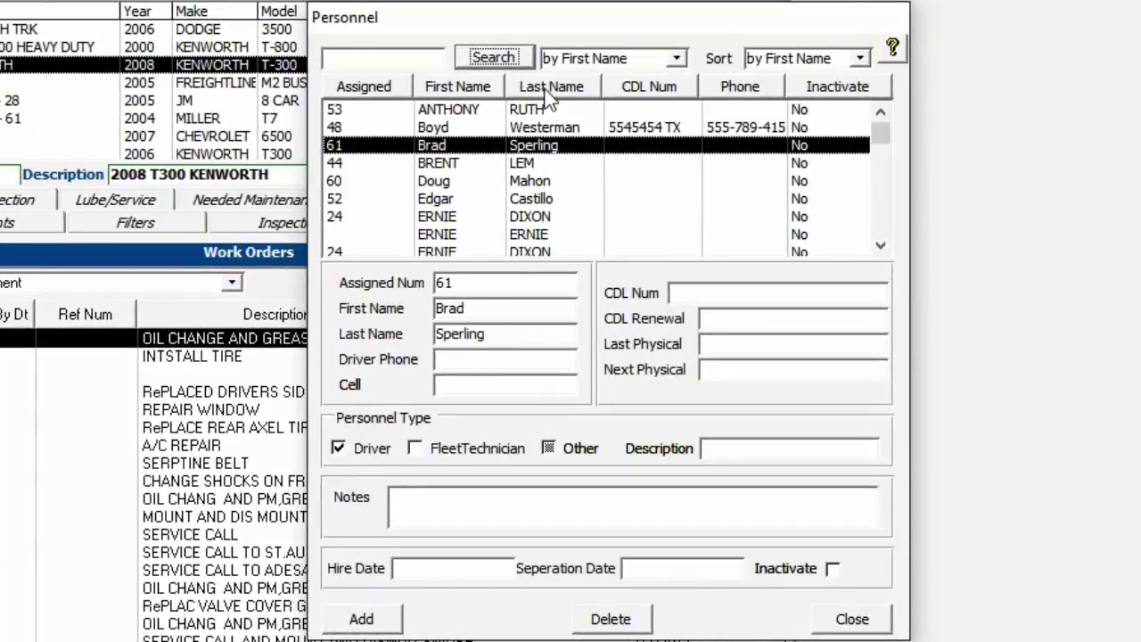
{"action": "left_click_drag", "start_coordinate": [576, 11], "coordinate": [512, 6]}
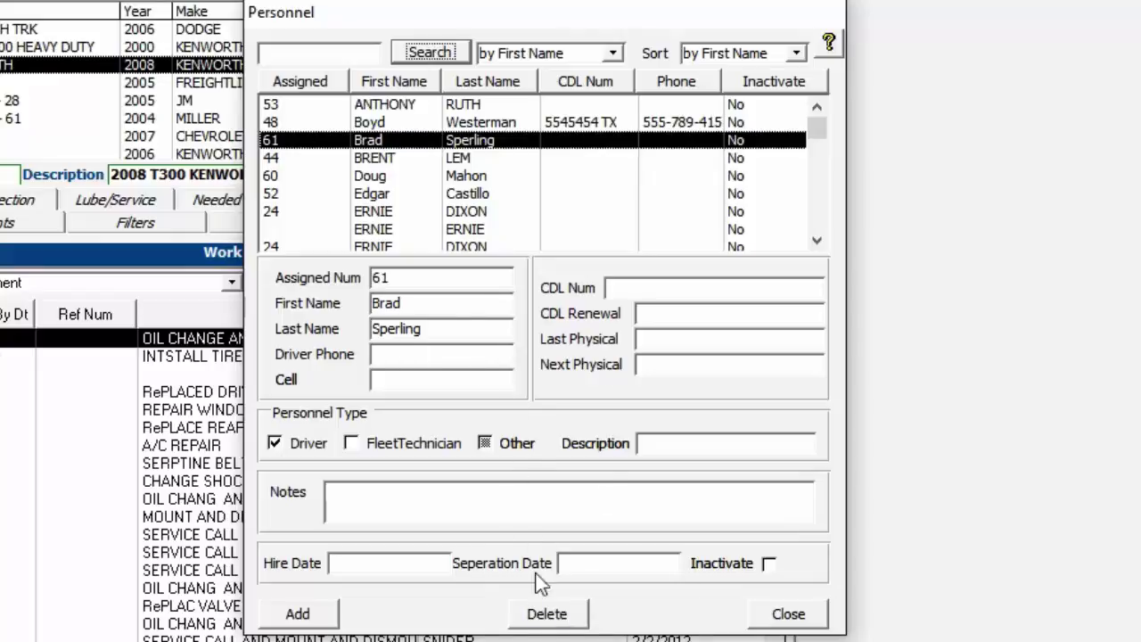
{"action": "left_click", "coordinate": [558, 606]}
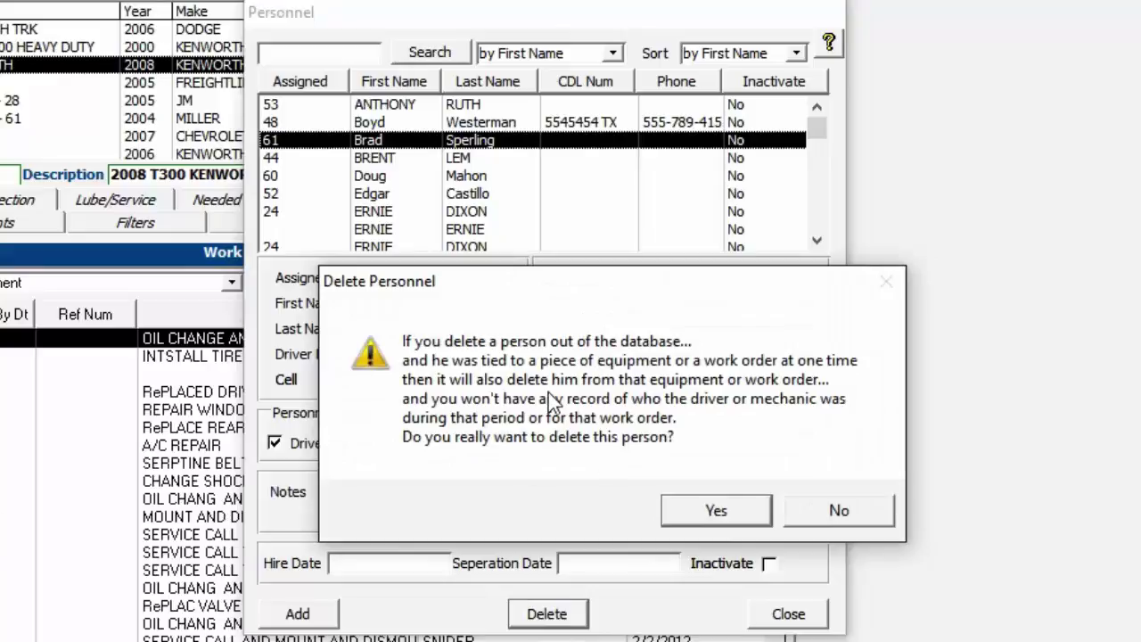
{"action": "left_click", "coordinate": [717, 511]}
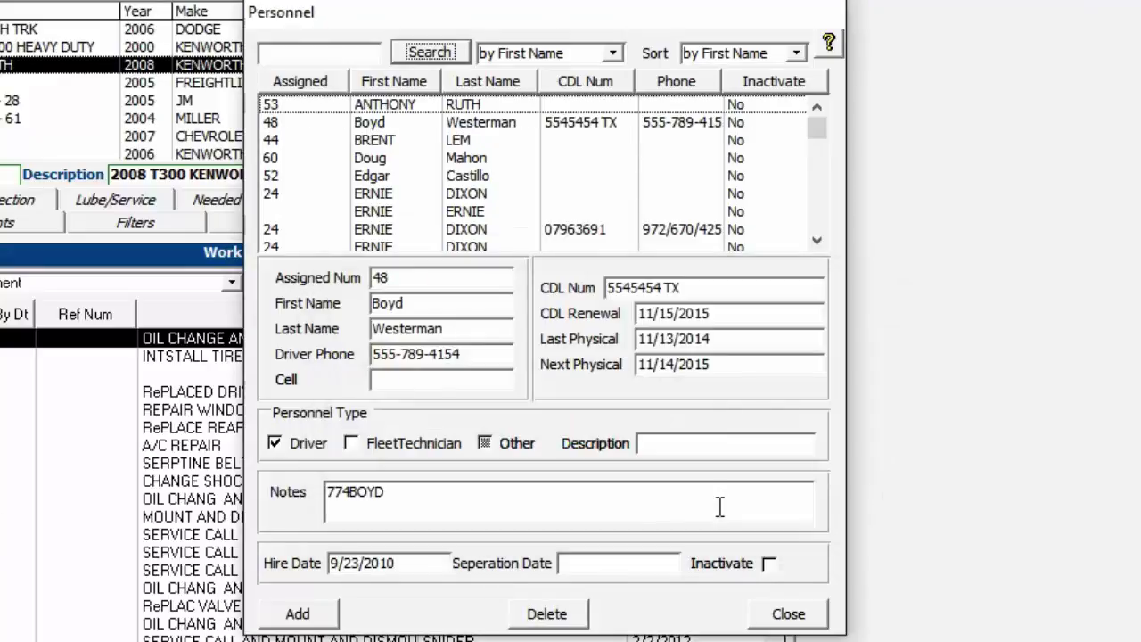
{"action": "left_click", "coordinate": [788, 614]}
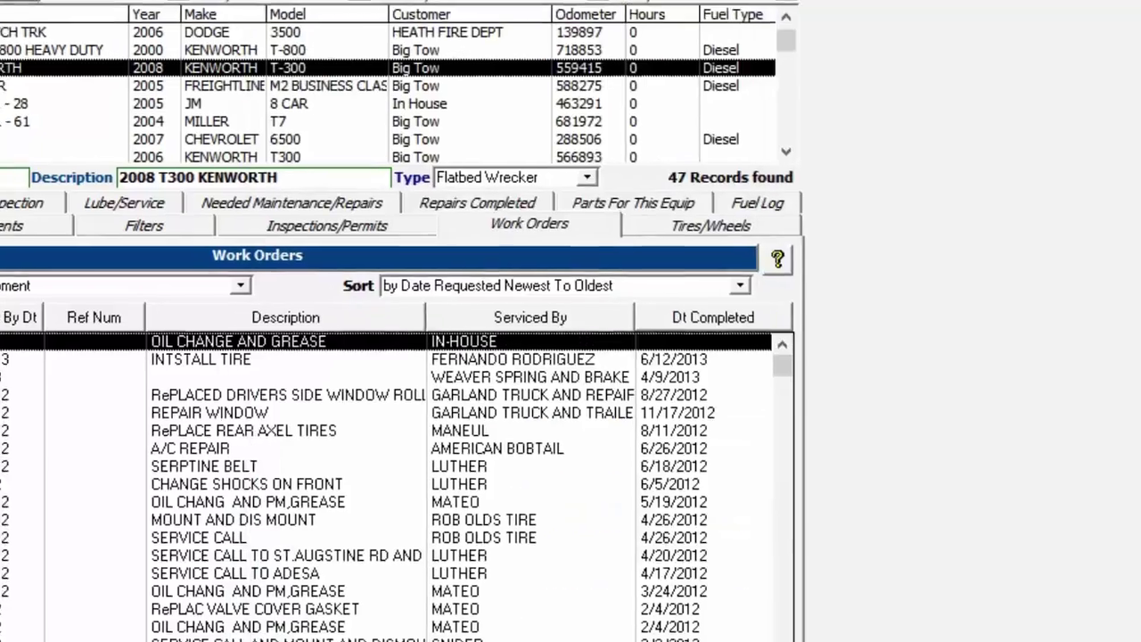
Open the Fuel Vendors list and check where each of the three unnamed inactive vendors is used
{"action": "left_click", "coordinate": [158, 5]}
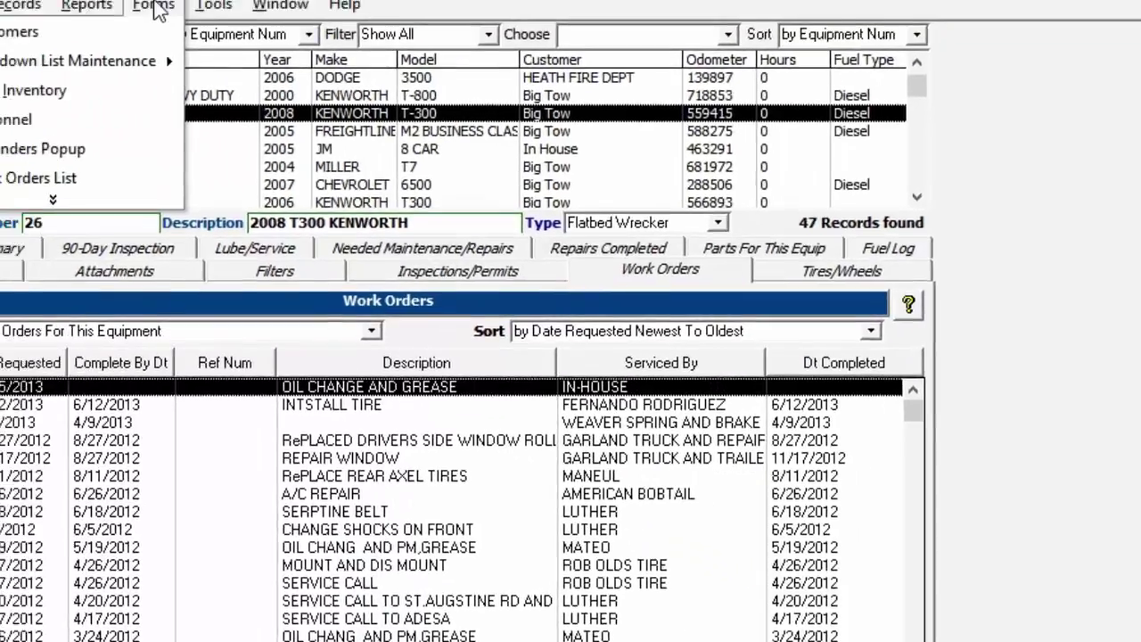
{"action": "mouse_move", "coordinate": [184, 107]}
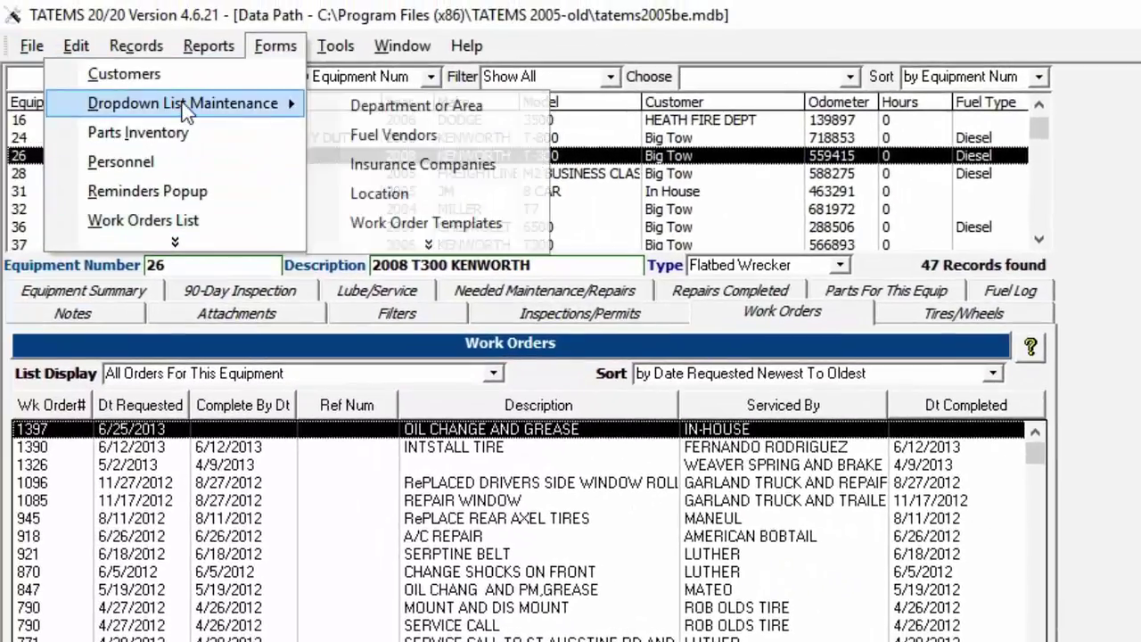
{"action": "left_click", "coordinate": [397, 135]}
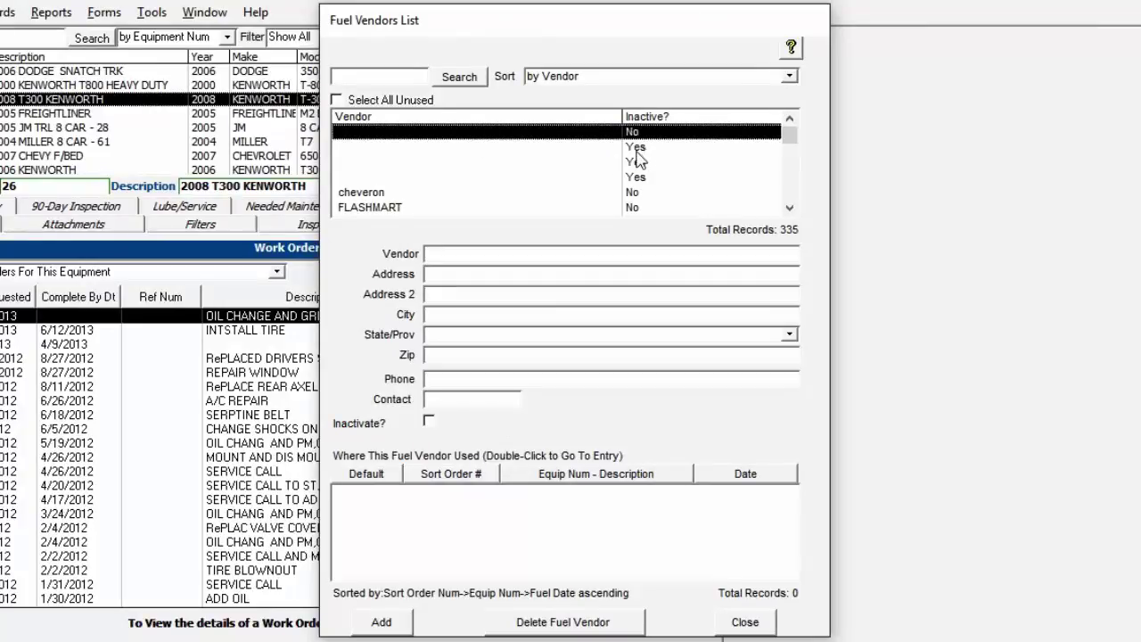
{"action": "left_click", "coordinate": [636, 152]}
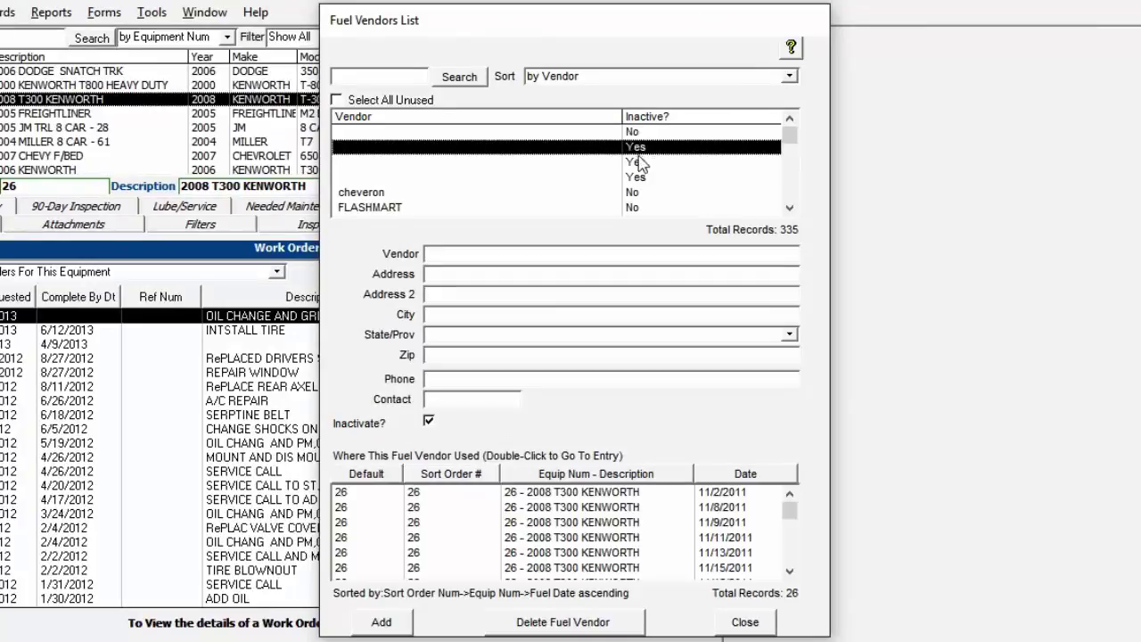
{"action": "left_click", "coordinate": [638, 162]}
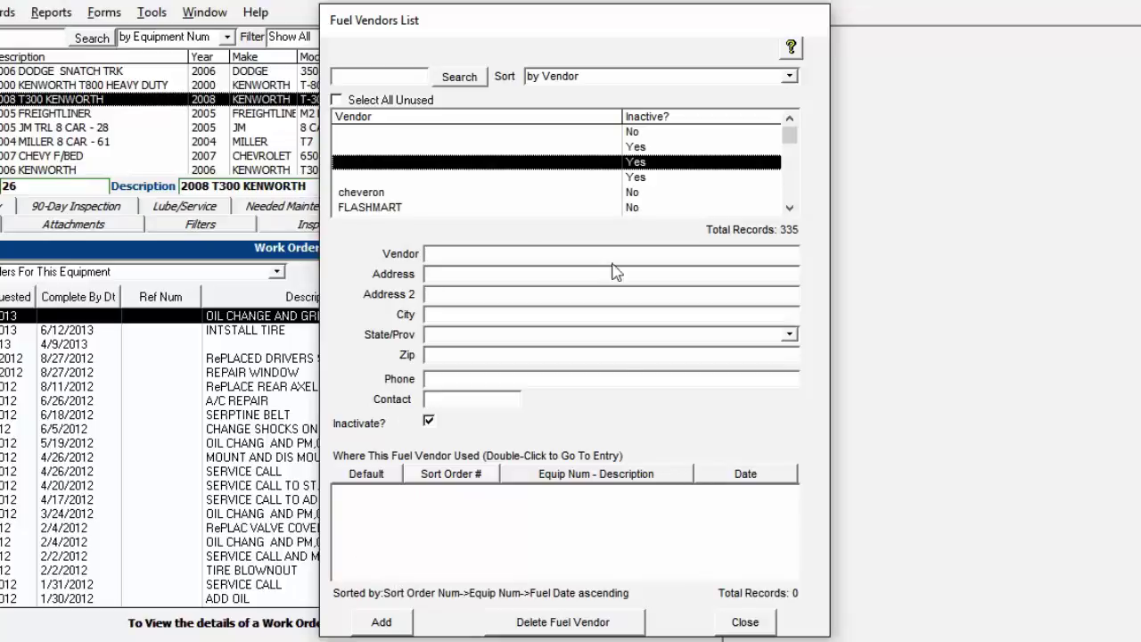
{"action": "left_click", "coordinate": [634, 178]}
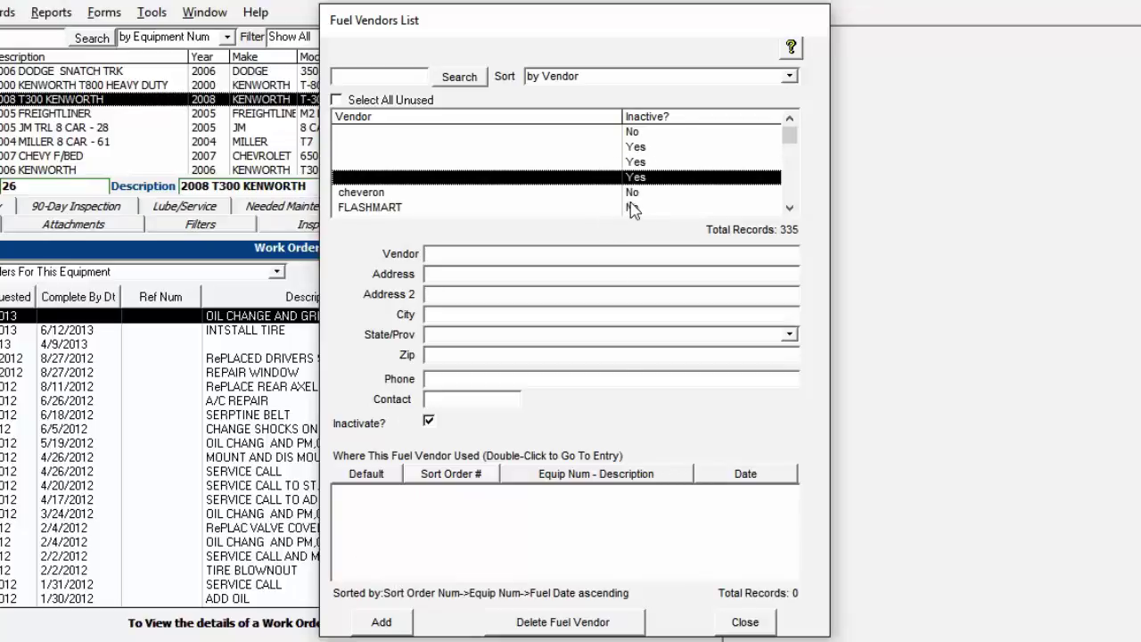
Select the vendor cheveron and go to its fuel log entry for equipment 50, the 2011 HINO F/BED
{"action": "left_click", "coordinate": [634, 197]}
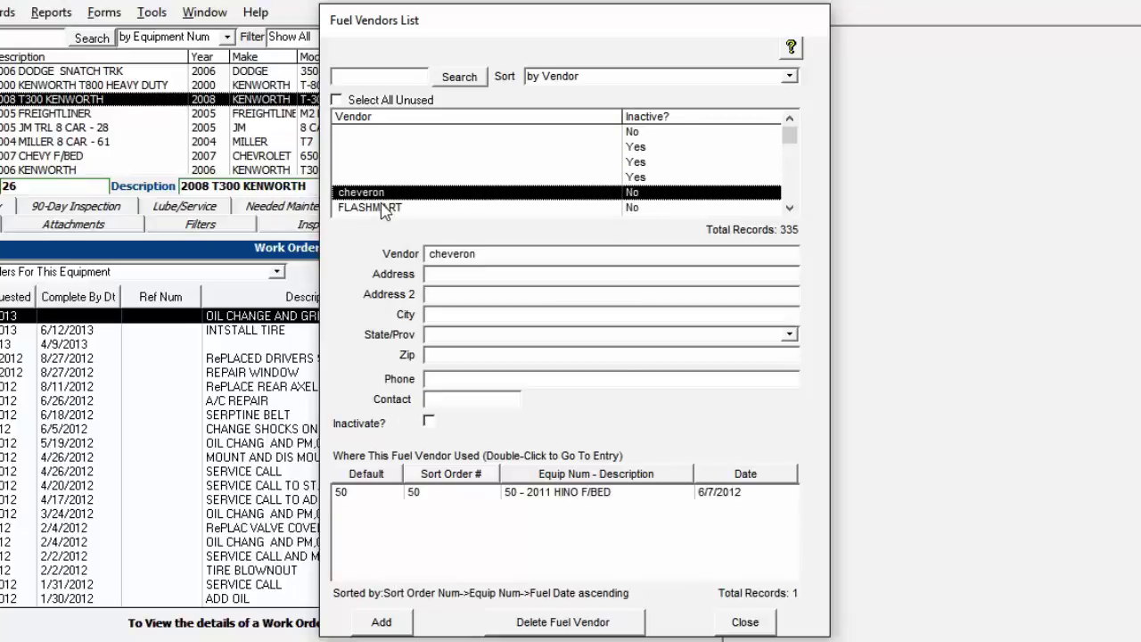
{"action": "left_click", "coordinate": [410, 495]}
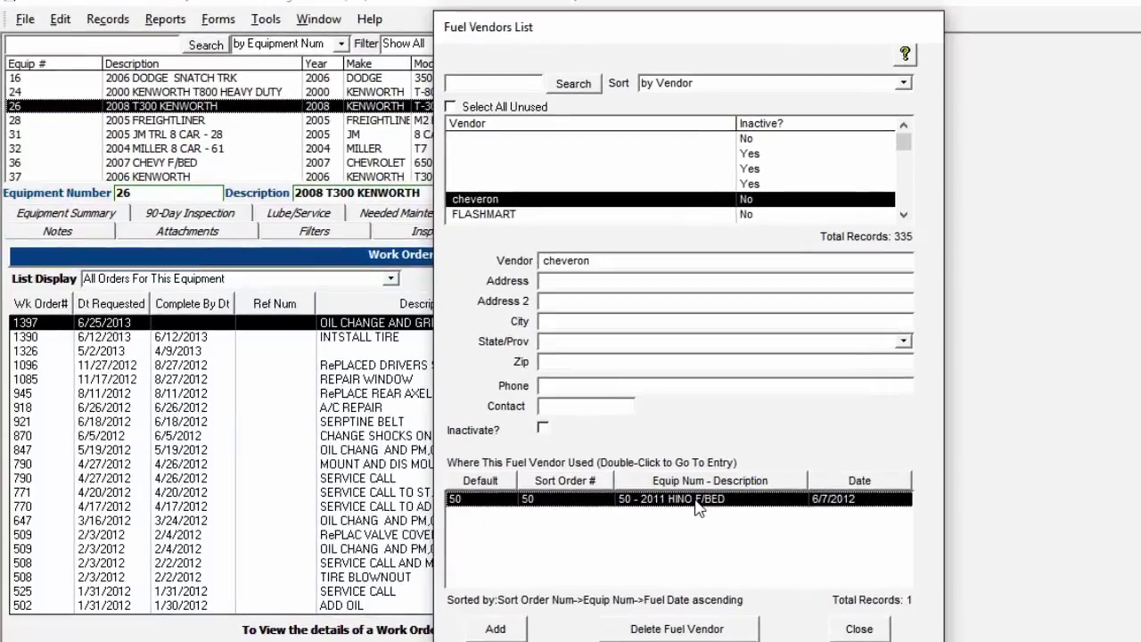
{"action": "double_click", "coordinate": [606, 494]}
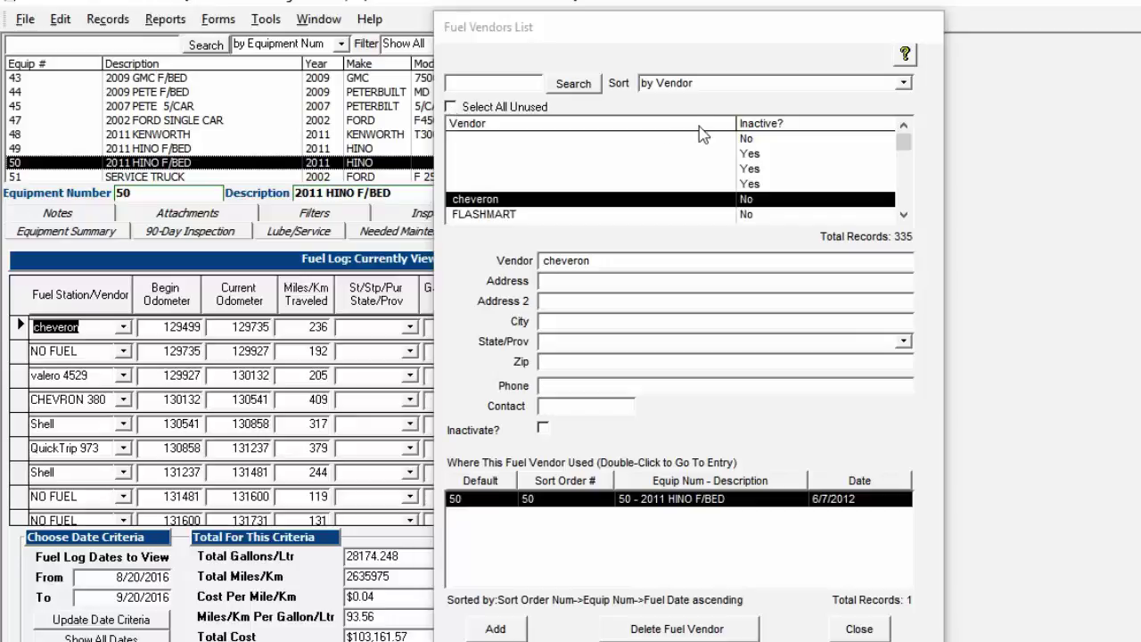
Highlight item 6 about the delete button in the update notes document, and delete two unnamed unused vendors from the Fuel Vendors list
{"action": "left_click", "coordinate": [759, 140]}
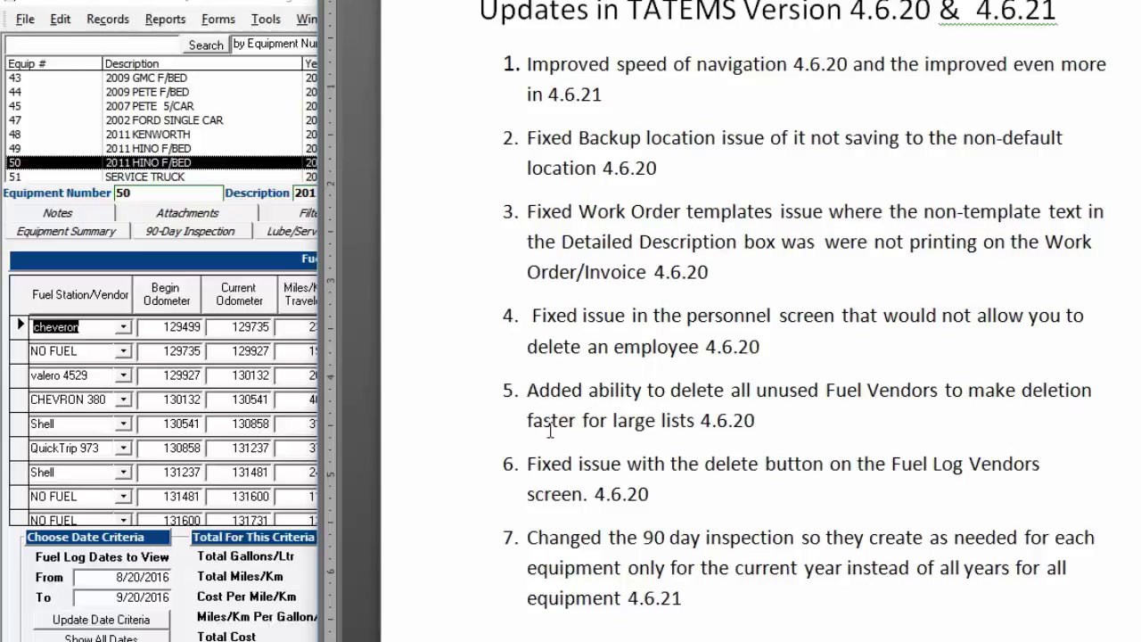
{"action": "left_click_drag", "start_coordinate": [521, 466], "coordinate": [655, 495]}
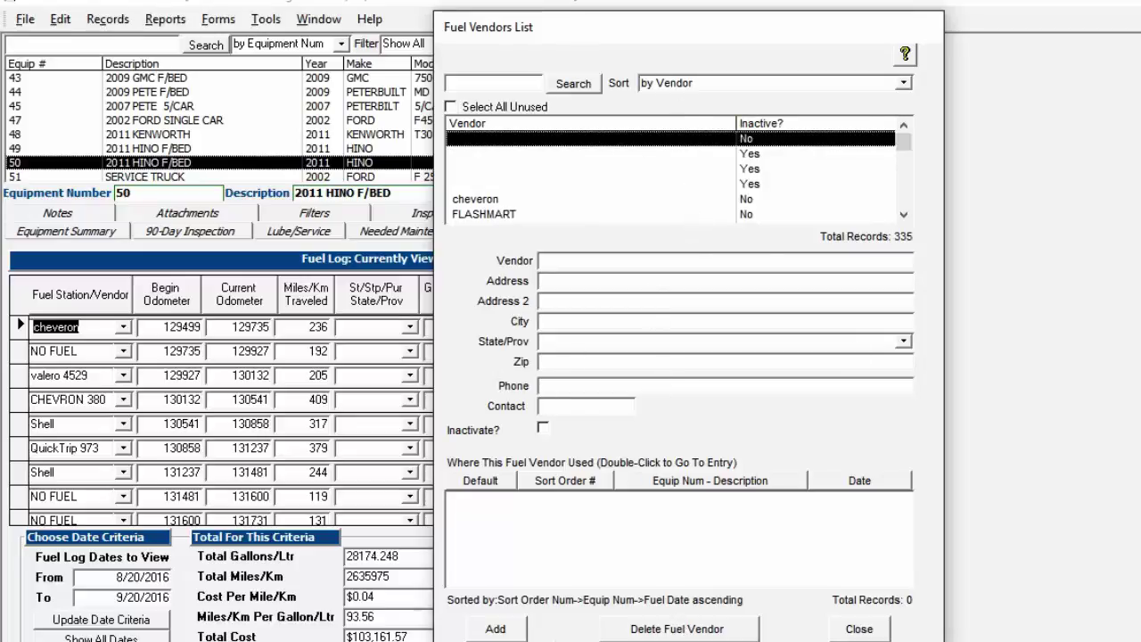
{"action": "left_click", "coordinate": [676, 629]}
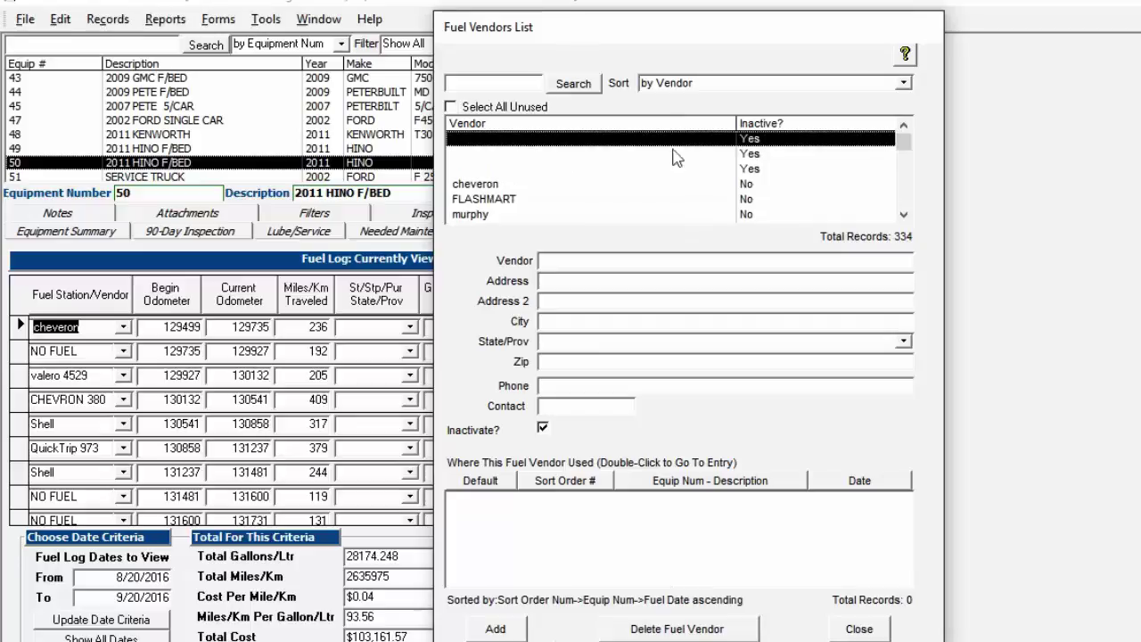
{"action": "left_click", "coordinate": [706, 630]}
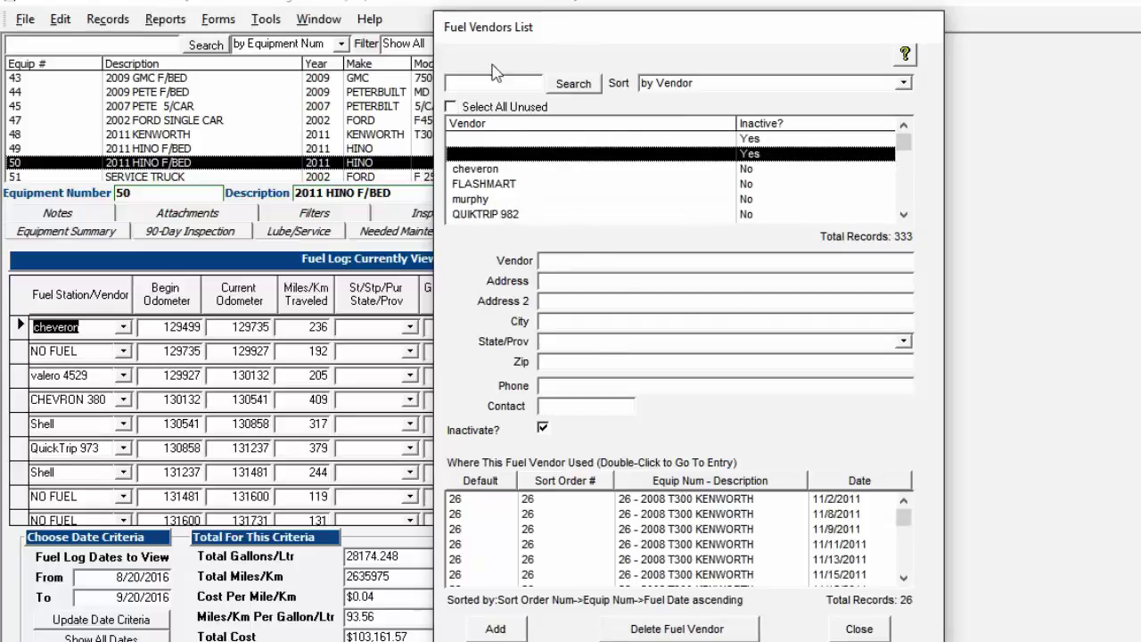
Select all unused fuel vendors and delete them together, accepting the deletion
{"action": "left_click", "coordinate": [450, 107]}
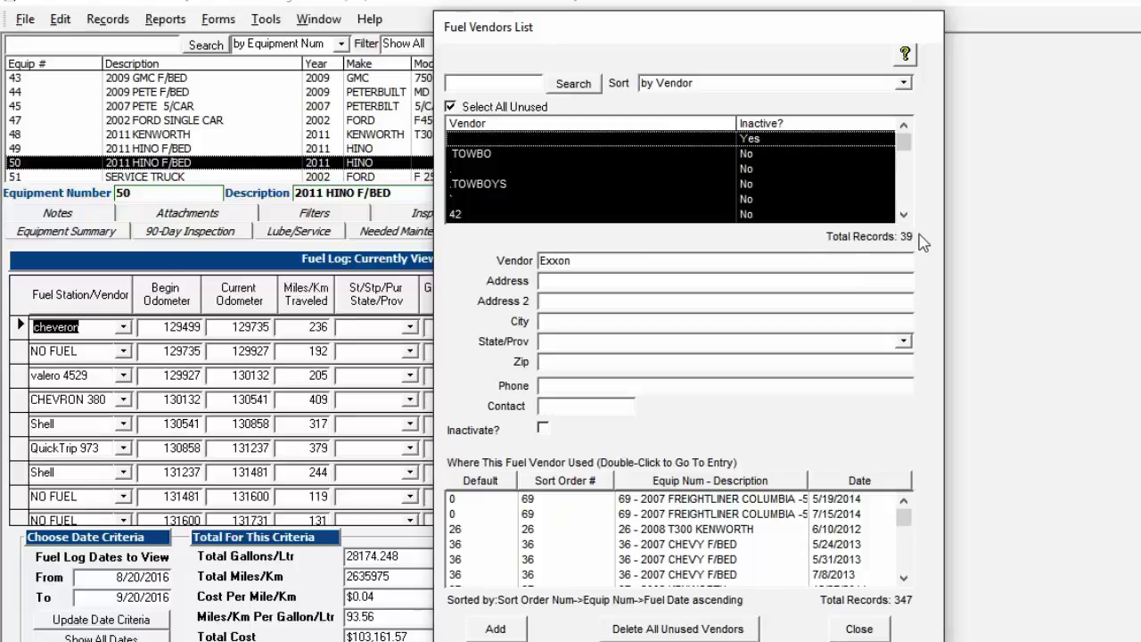
{"action": "left_click", "coordinate": [660, 630]}
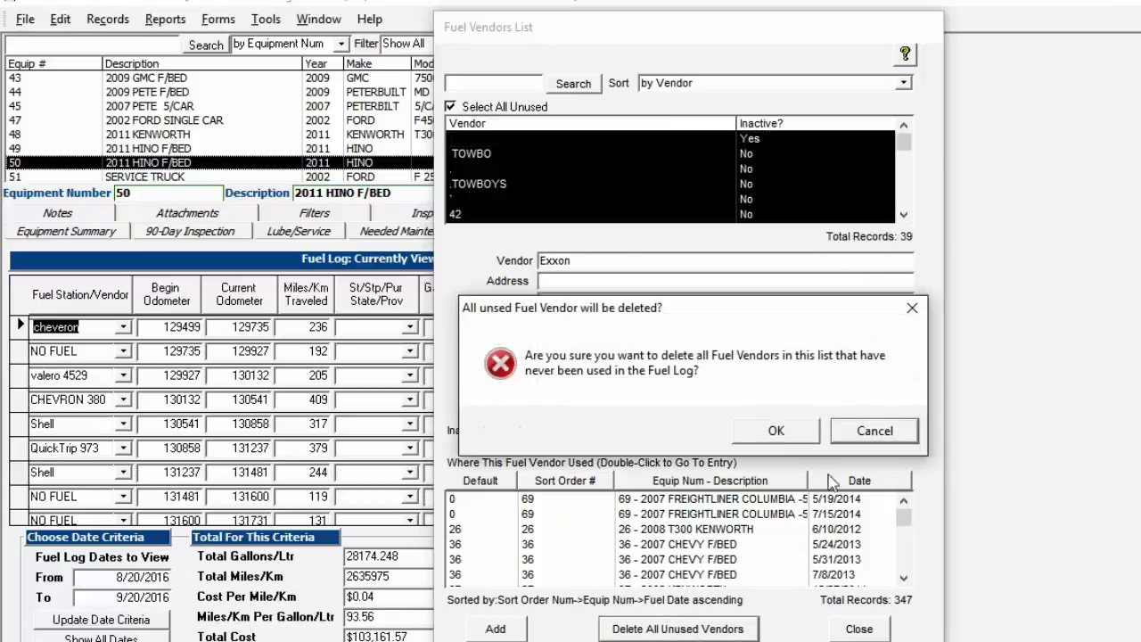
{"action": "left_click", "coordinate": [794, 432]}
Check where the remaining fuel vendors from murphy through 7-11 are used
{"action": "left_click_drag", "start_coordinate": [729, 30], "coordinate": [720, 31]}
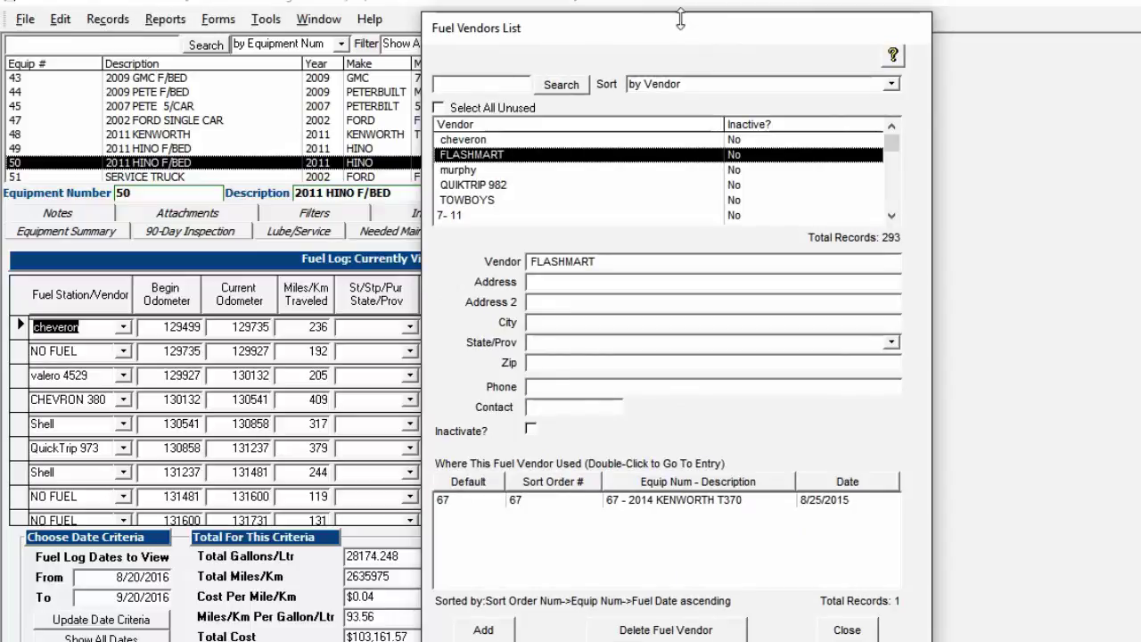
{"action": "left_click", "coordinate": [448, 171]}
{"action": "left_click", "coordinate": [460, 185]}
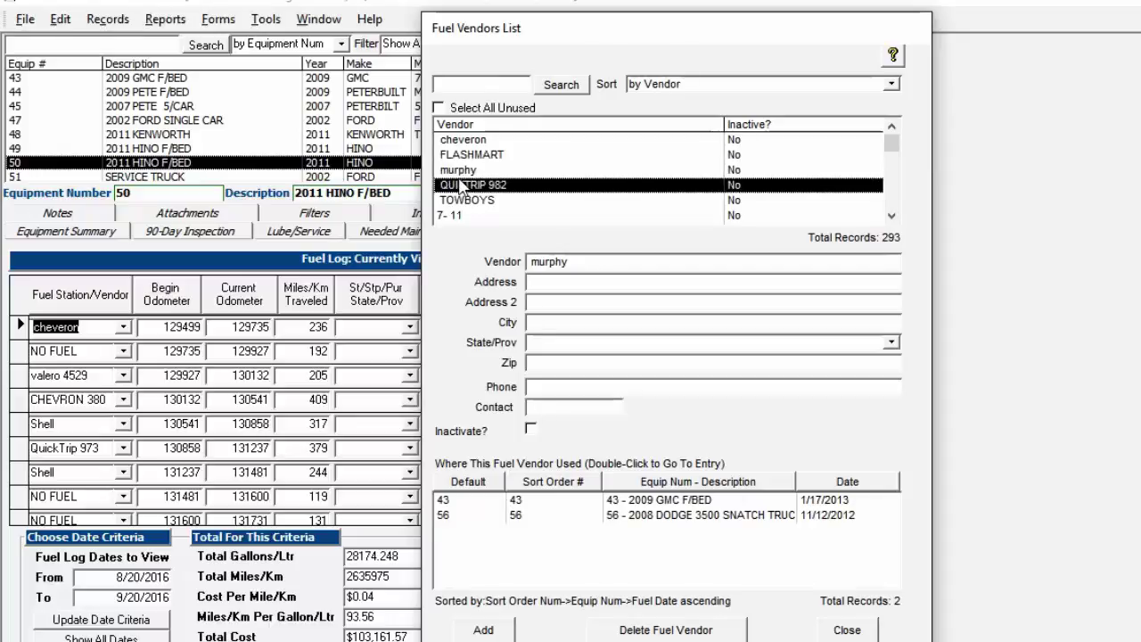
{"action": "left_click", "coordinate": [462, 200]}
{"action": "left_click", "coordinate": [455, 215]}
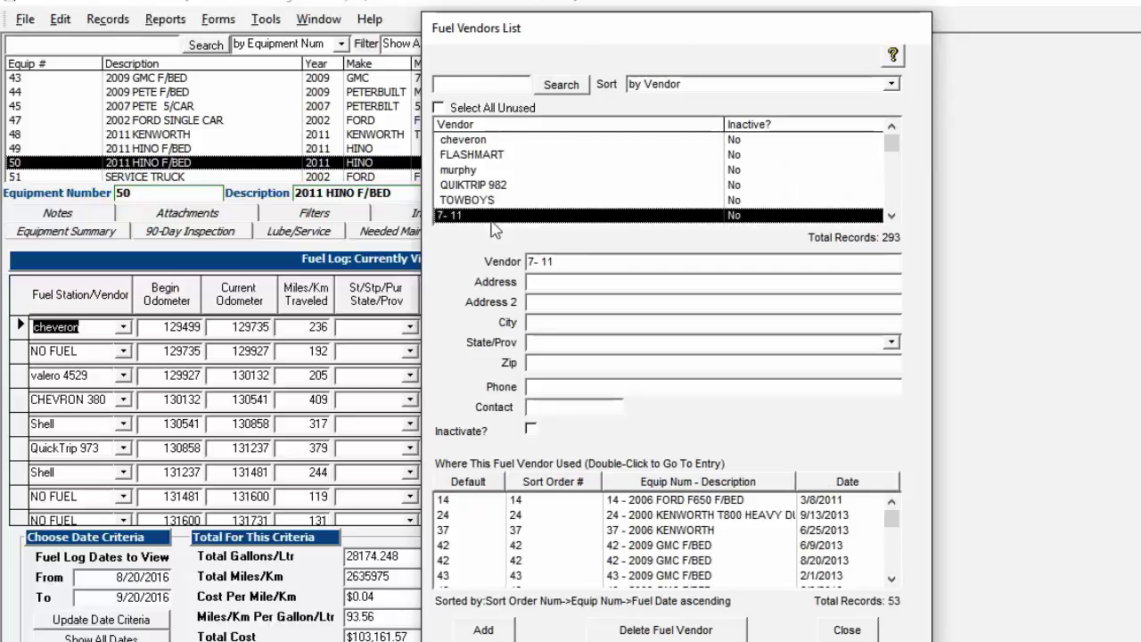
{"action": "left_click", "coordinate": [462, 220]}
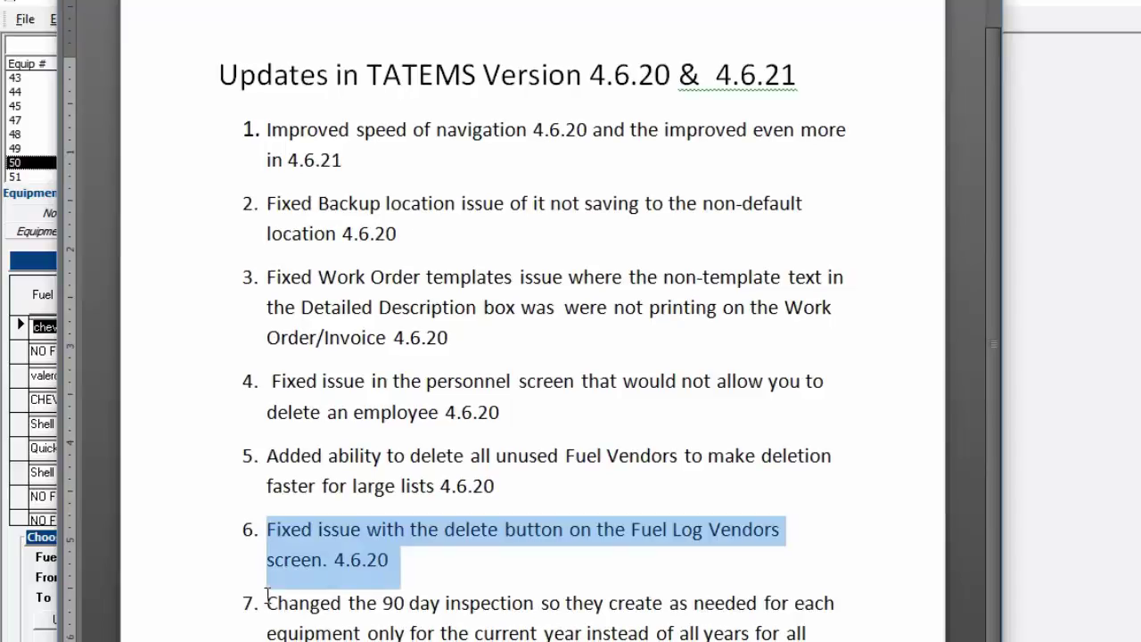
Highlight item 7 about the 90 day inspection in the update notes document, and close the Fuel Vendors list
{"action": "left_click_drag", "start_coordinate": [264, 609], "coordinate": [431, 636]}
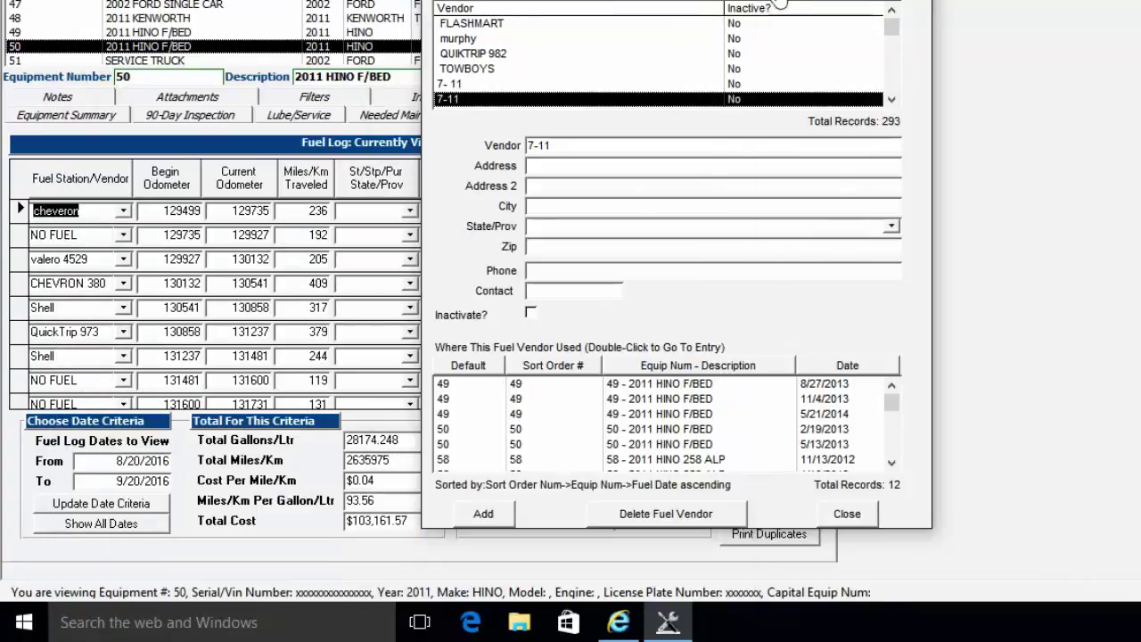
{"action": "left_click", "coordinate": [848, 514]}
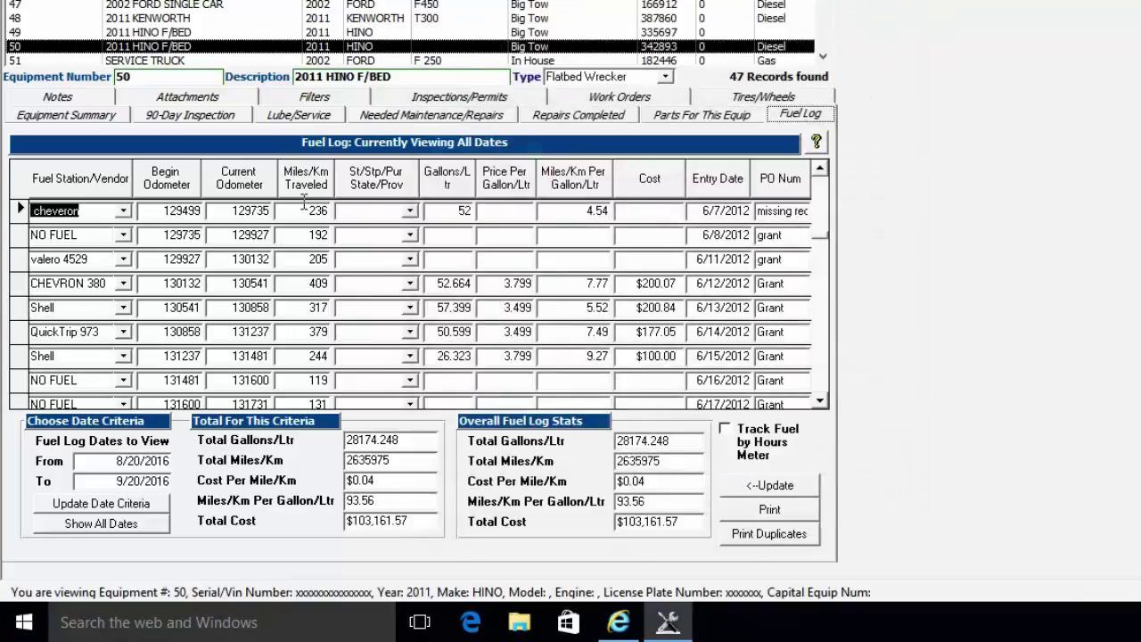
Add a 90-Day Inspection for equipment 50 and switch its year to 2009
{"action": "left_click", "coordinate": [177, 118]}
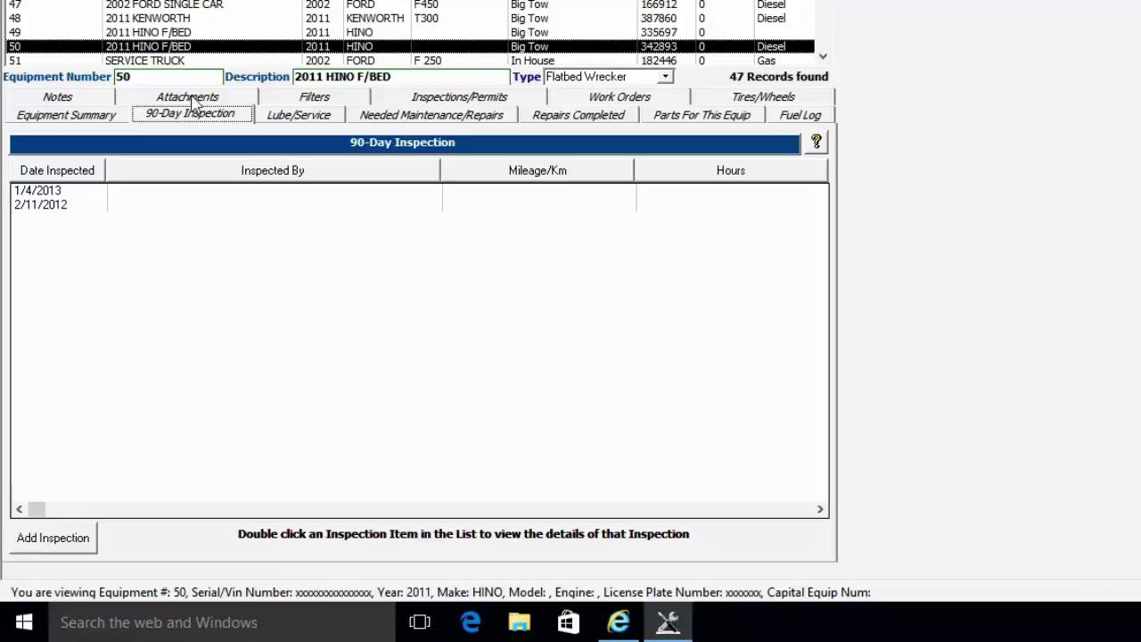
{"action": "left_click", "coordinate": [56, 542]}
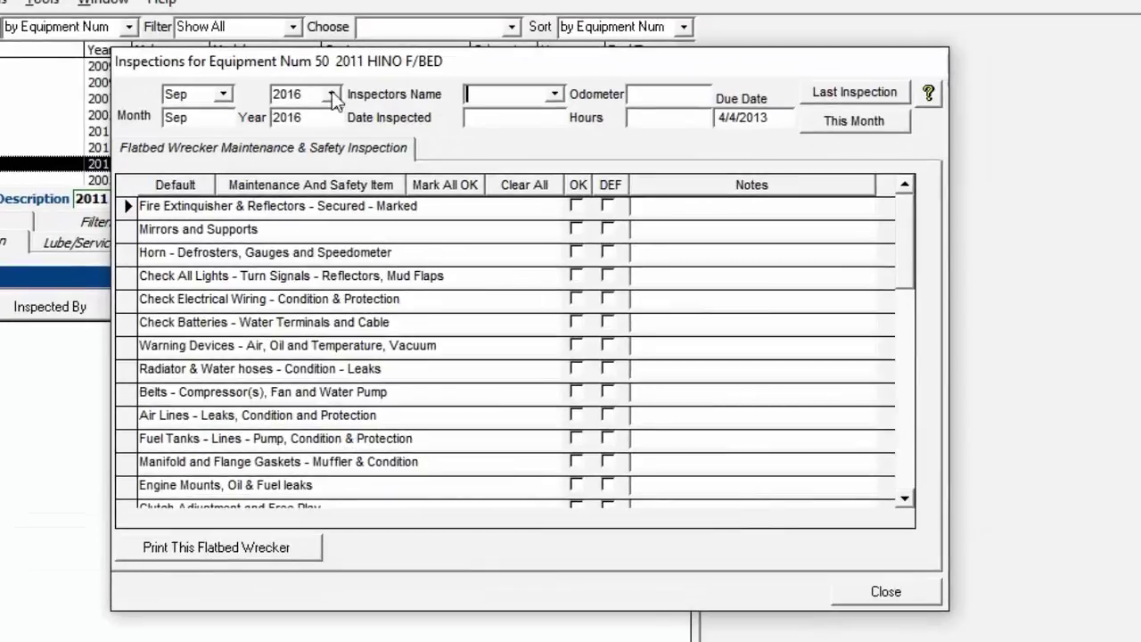
{"action": "left_click", "coordinate": [332, 94]}
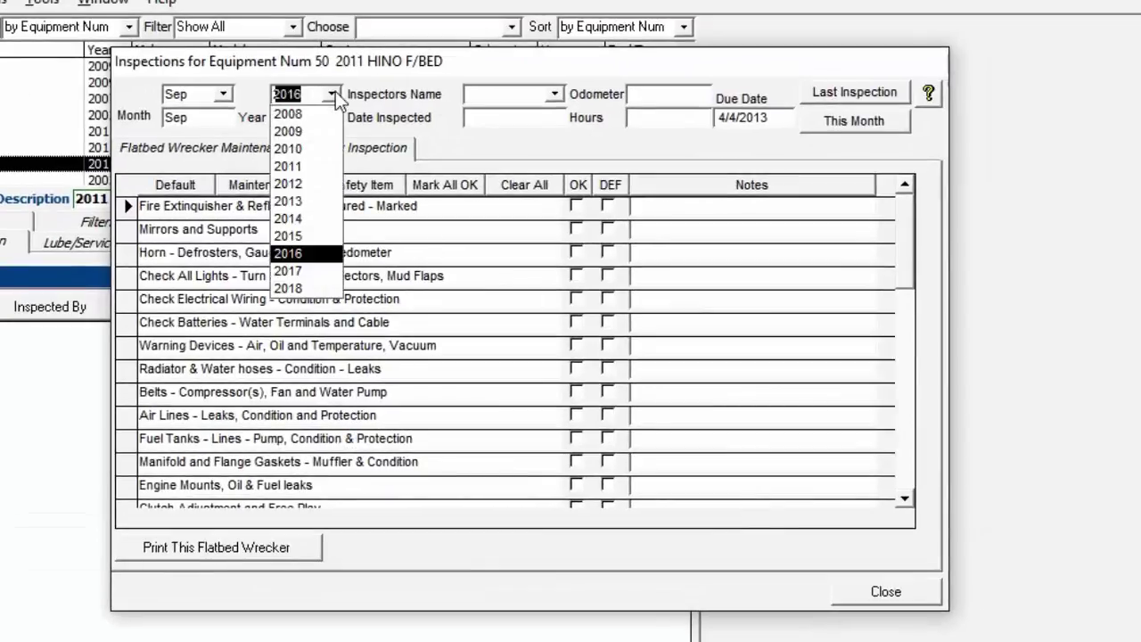
{"action": "left_click", "coordinate": [296, 134]}
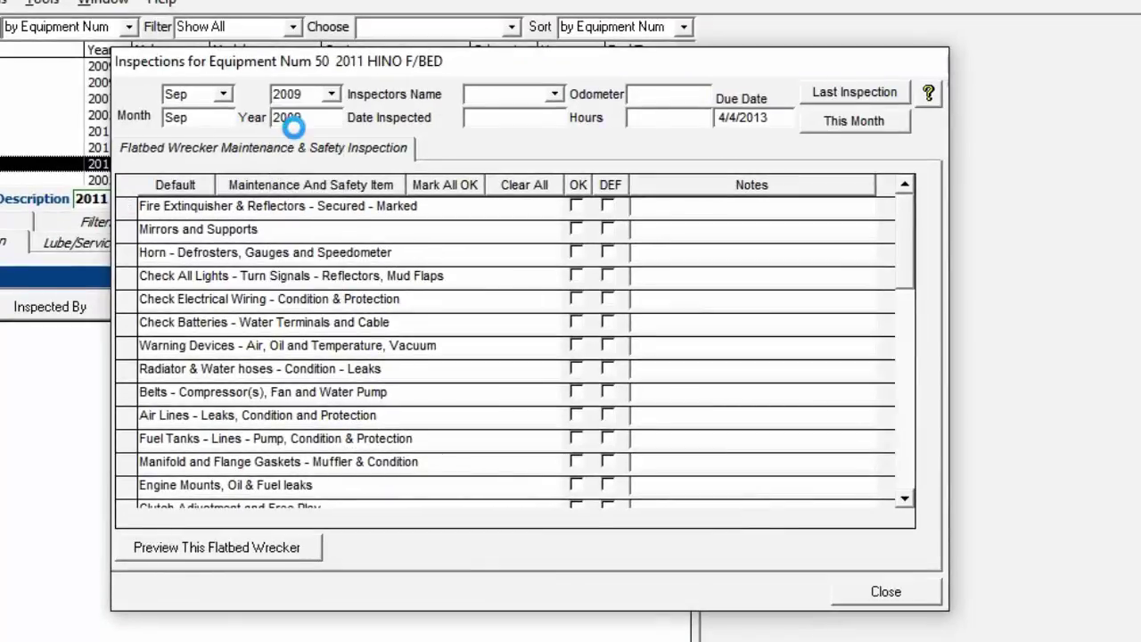
Switch the inspection year to 2018, let the system add the missing inspections, and close the inspection form
{"action": "left_click", "coordinate": [332, 95]}
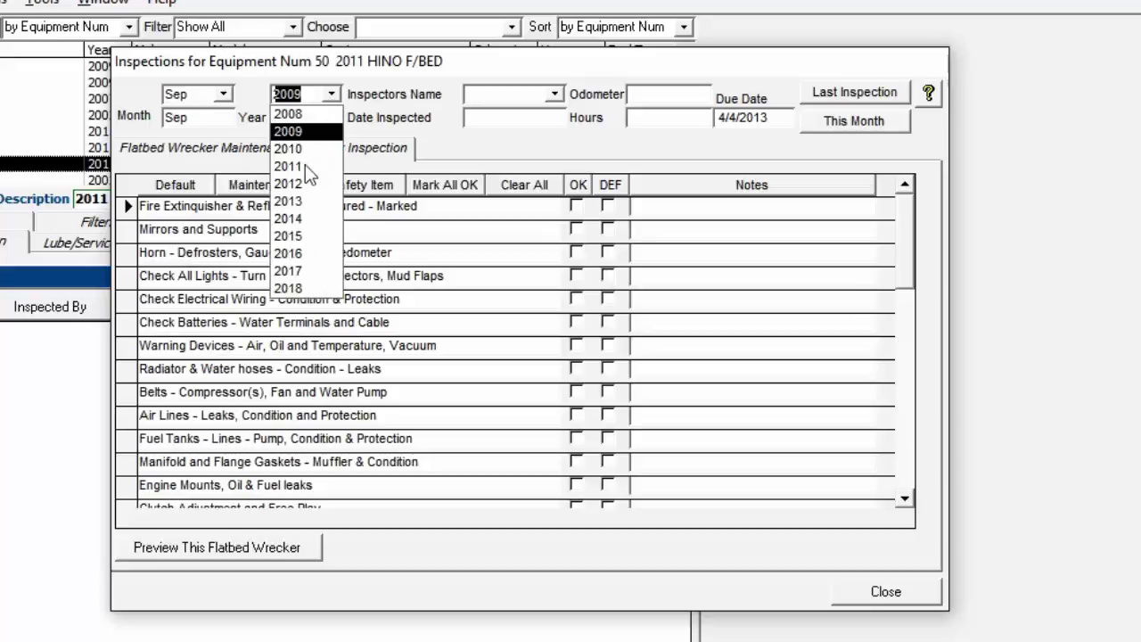
{"action": "left_click", "coordinate": [308, 288]}
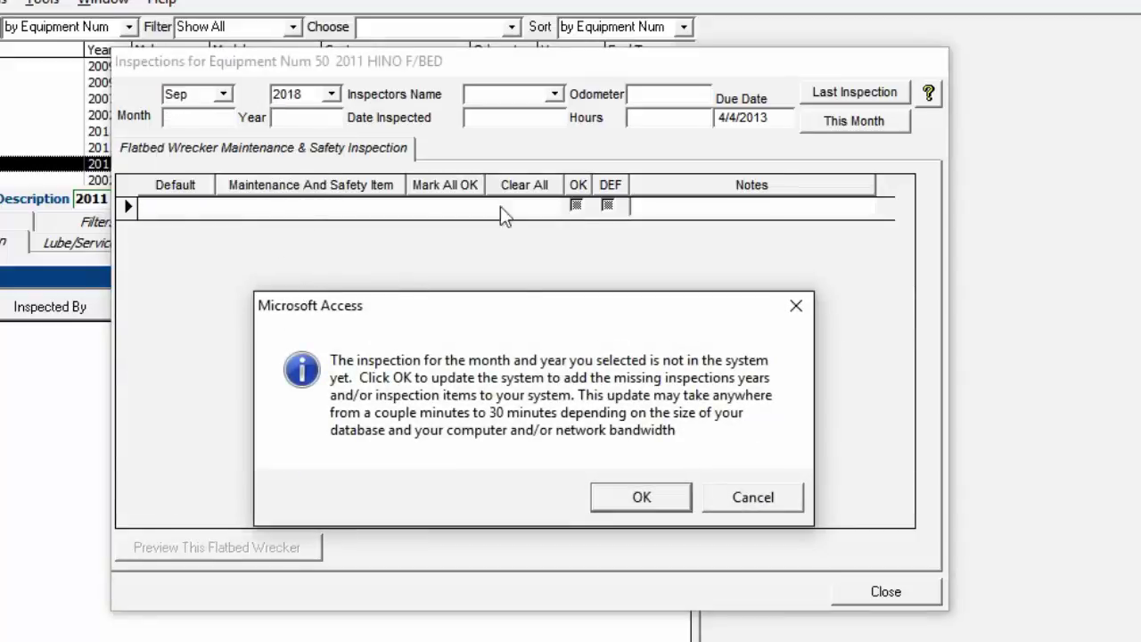
{"action": "left_click", "coordinate": [654, 497]}
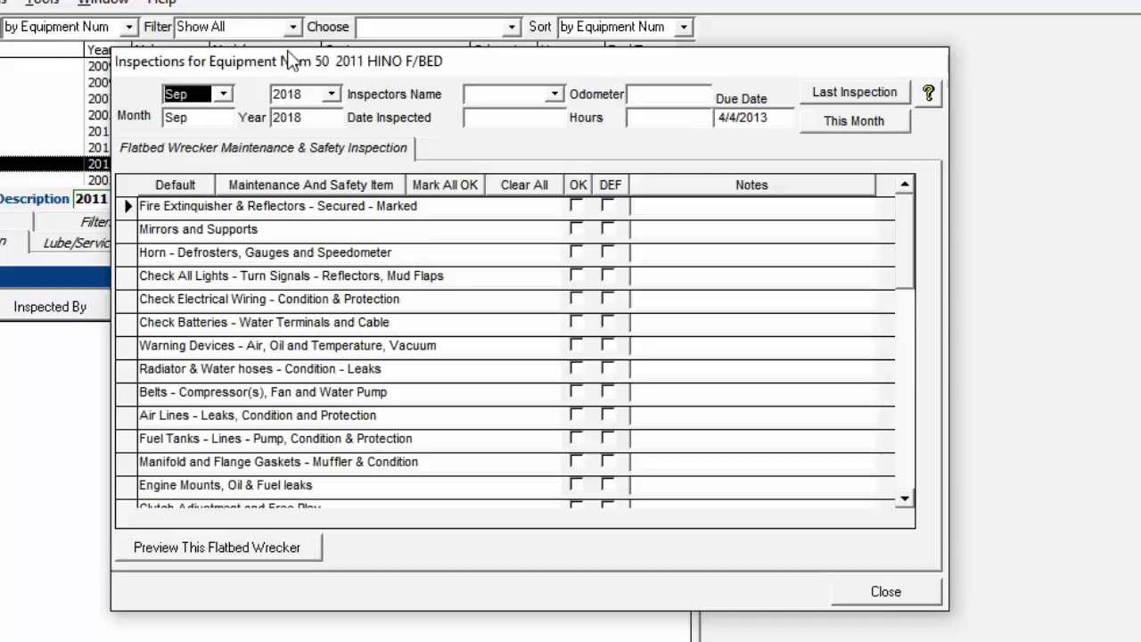
{"action": "left_click_drag", "start_coordinate": [288, 55], "coordinate": [149, 336]}
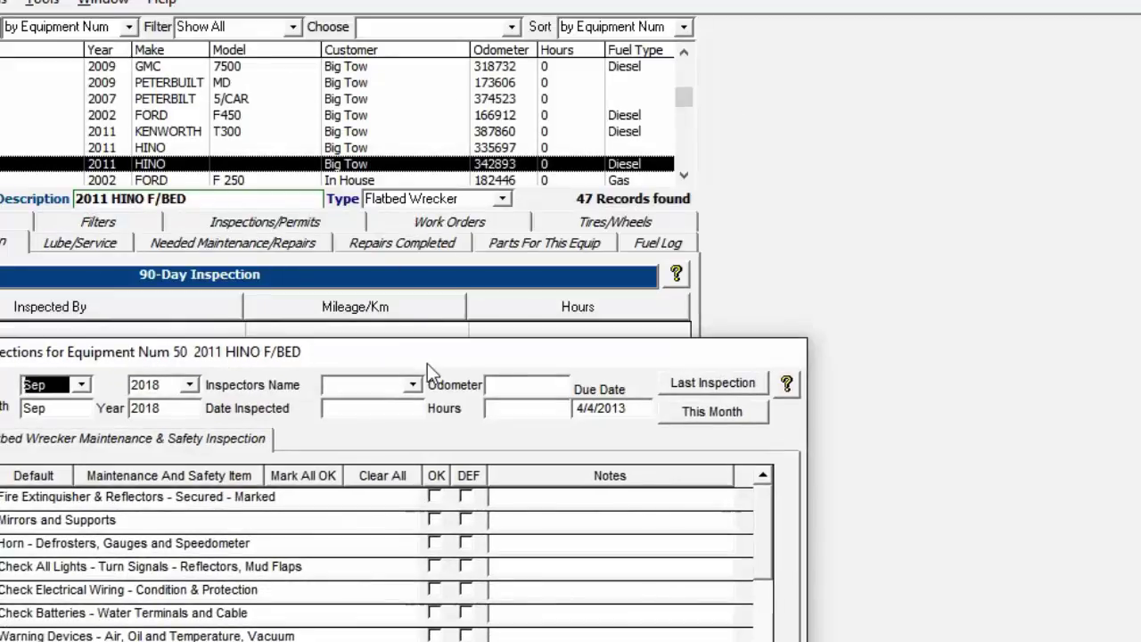
{"action": "left_click_drag", "start_coordinate": [428, 357], "coordinate": [470, 96]}
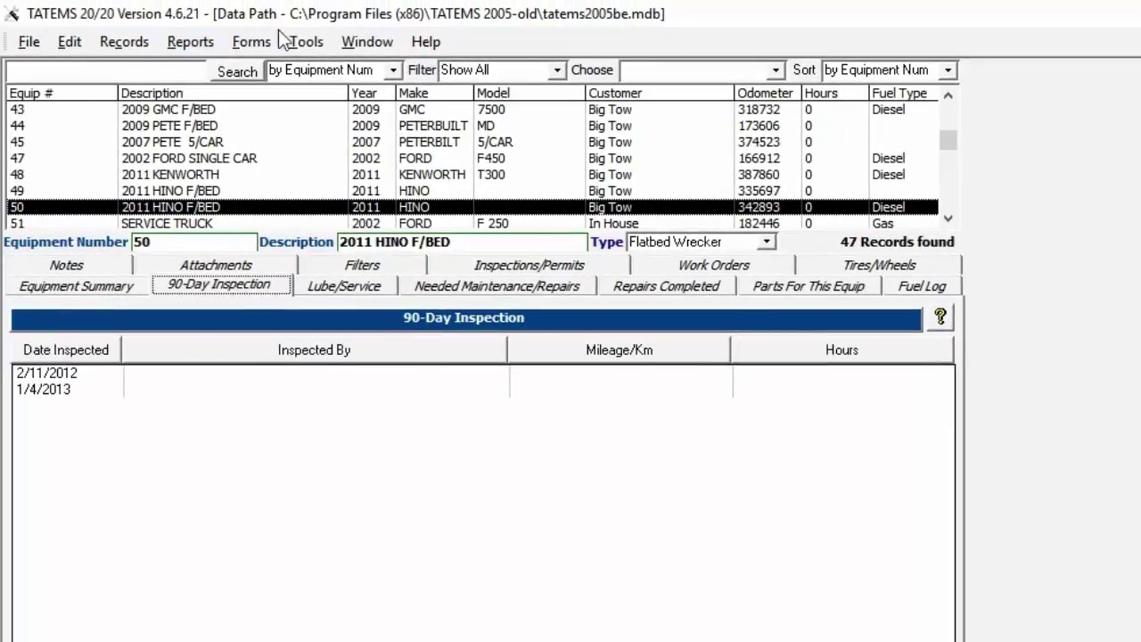
Add a new piece of equipment with the number test01 and open its Equipment Summary
{"action": "left_click", "coordinate": [248, 49]}
{"action": "mouse_move", "coordinate": [124, 42]}
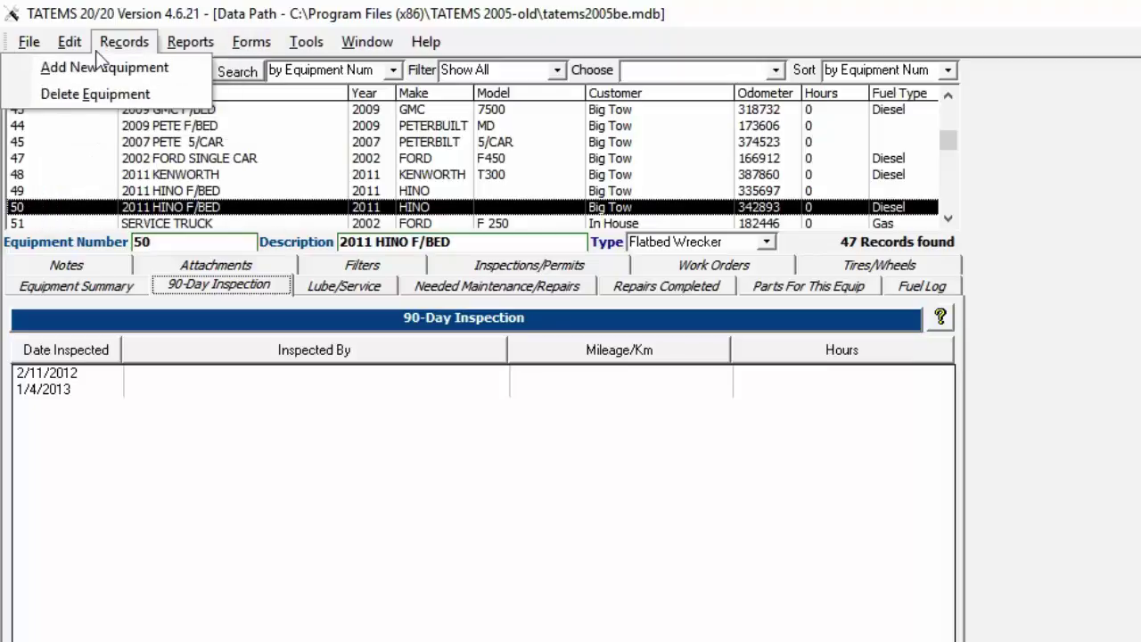
{"action": "left_click", "coordinate": [124, 74]}
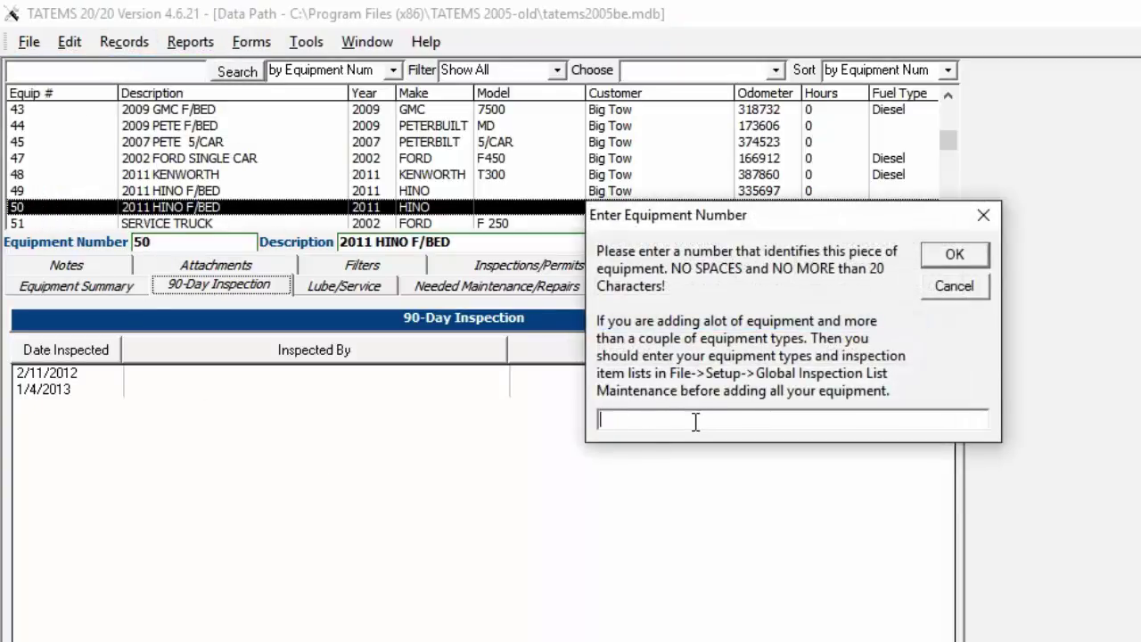
{"action": "type", "text": "test01"}
{"action": "left_click", "coordinate": [954, 256]}
{"action": "left_click", "coordinate": [819, 352]}
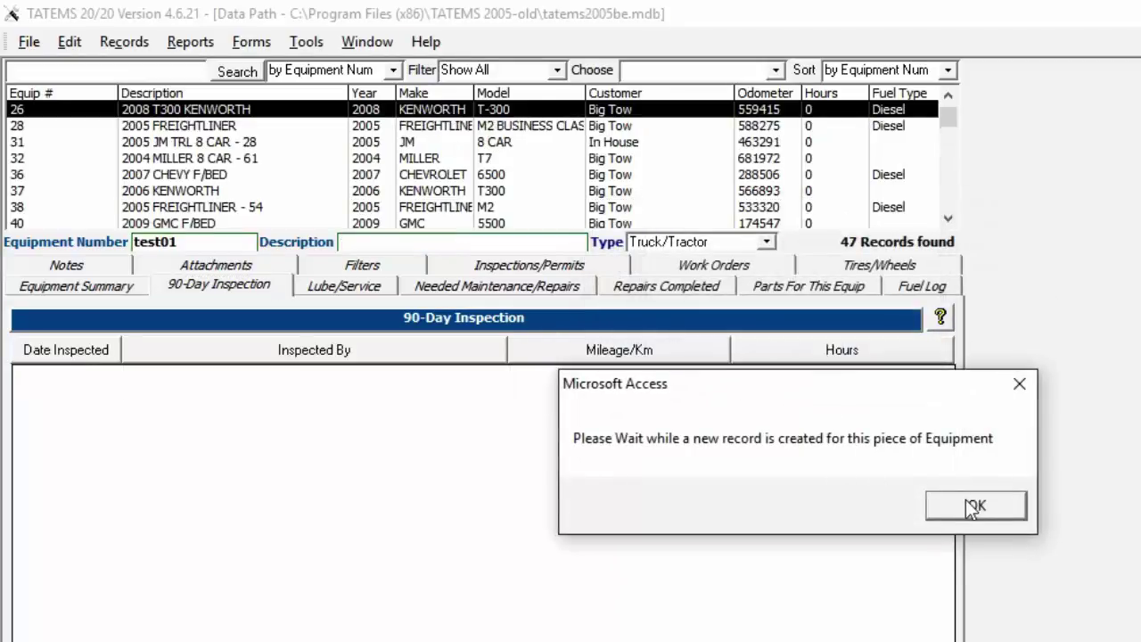
{"action": "left_click", "coordinate": [972, 507]}
{"action": "left_click", "coordinate": [874, 504]}
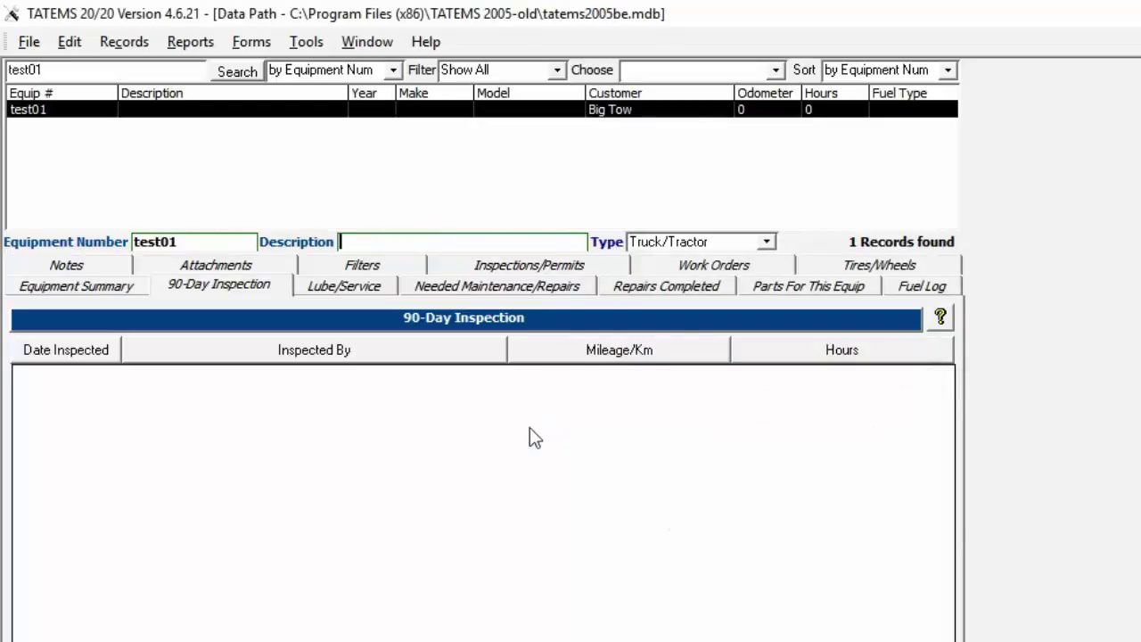
{"action": "left_click", "coordinate": [100, 286]}
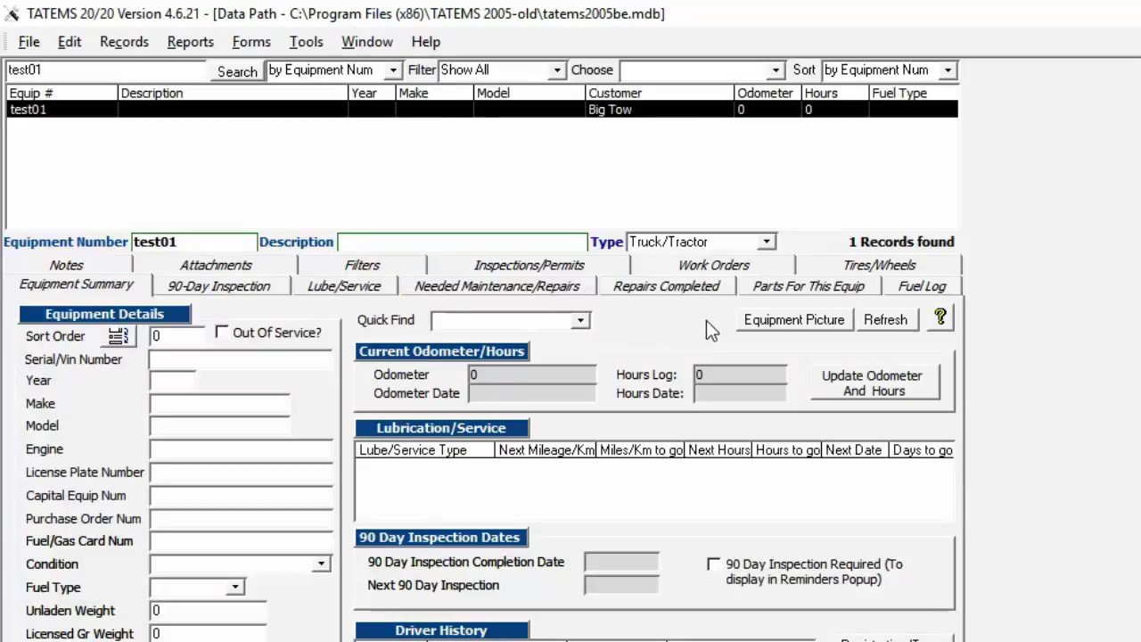
Look through the equipment types available for test01 and open its 90-Day Inspection records
{"action": "left_click", "coordinate": [767, 243]}
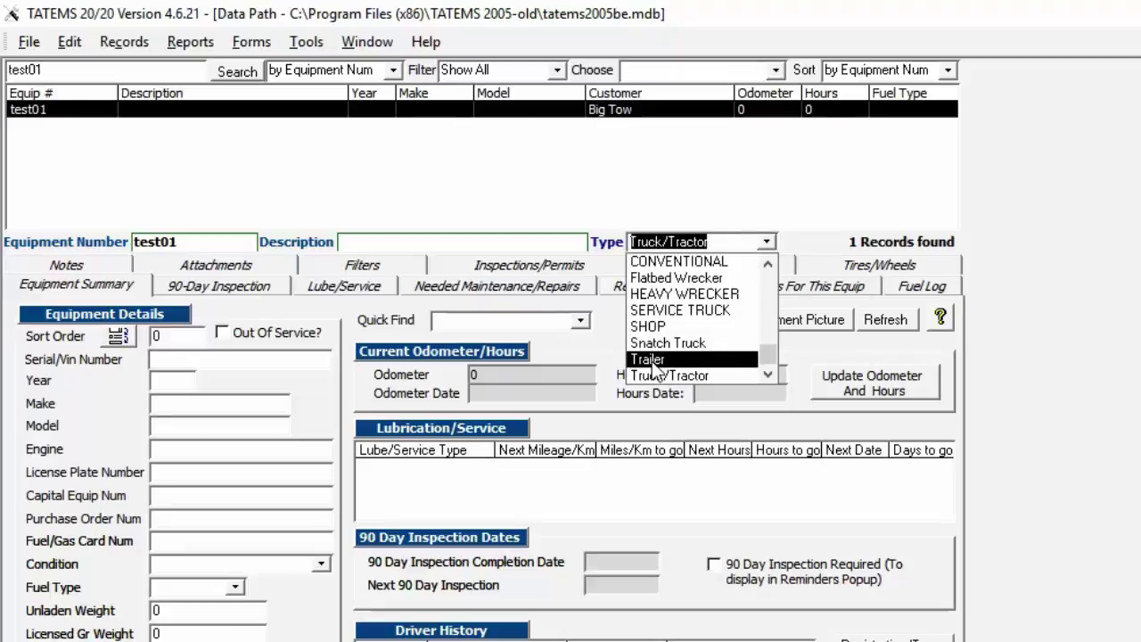
{"action": "left_click", "coordinate": [193, 288]}
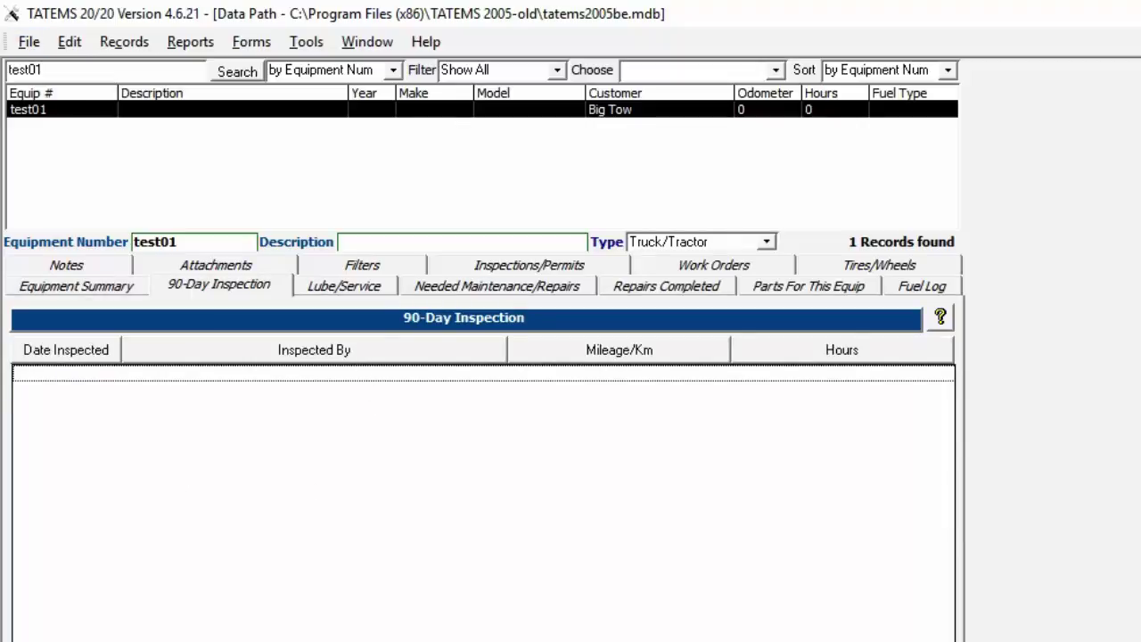
View the global years list in the inspection setup, and return to the equipment's 90-Day Inspection records
{"action": "left_click", "coordinate": [36, 43]}
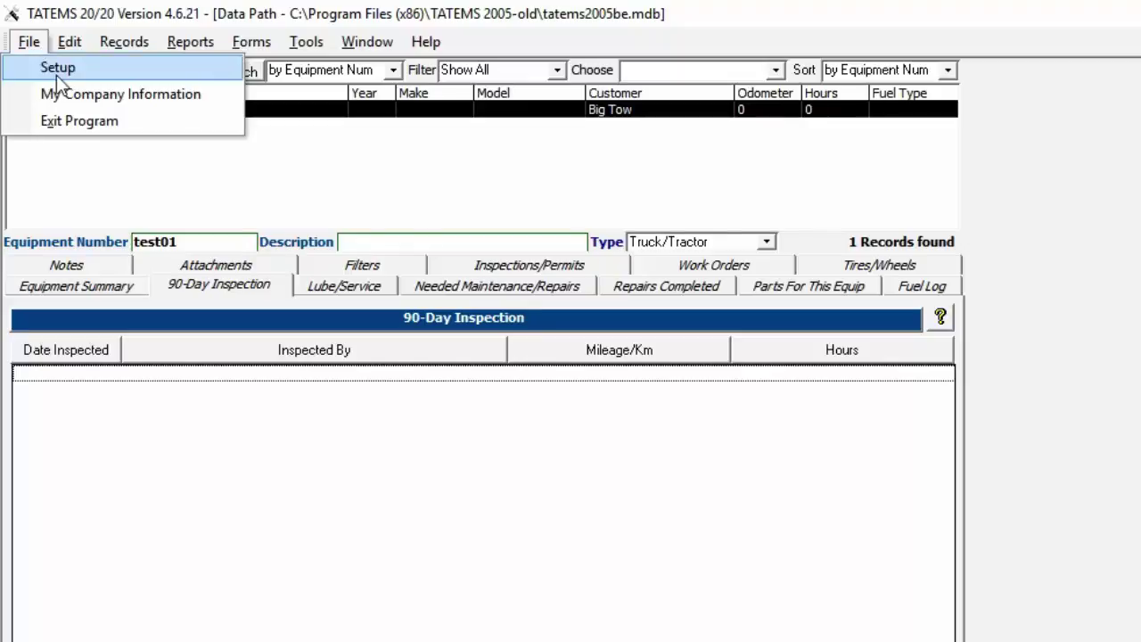
{"action": "left_click", "coordinate": [45, 69]}
{"action": "left_click", "coordinate": [212, 300]}
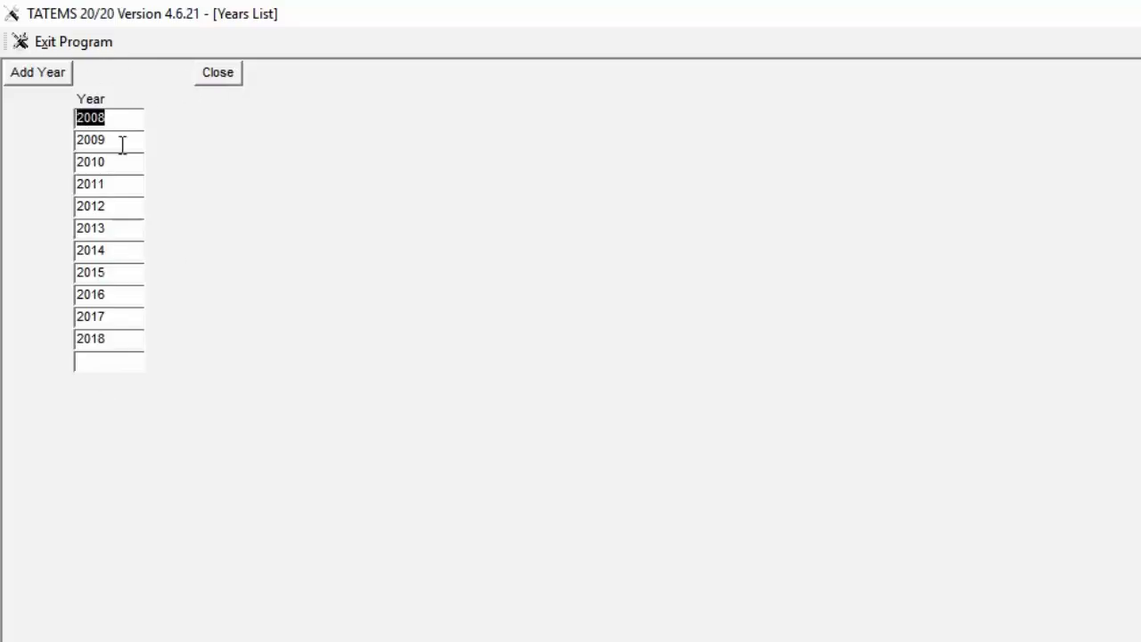
{"action": "left_click", "coordinate": [221, 75]}
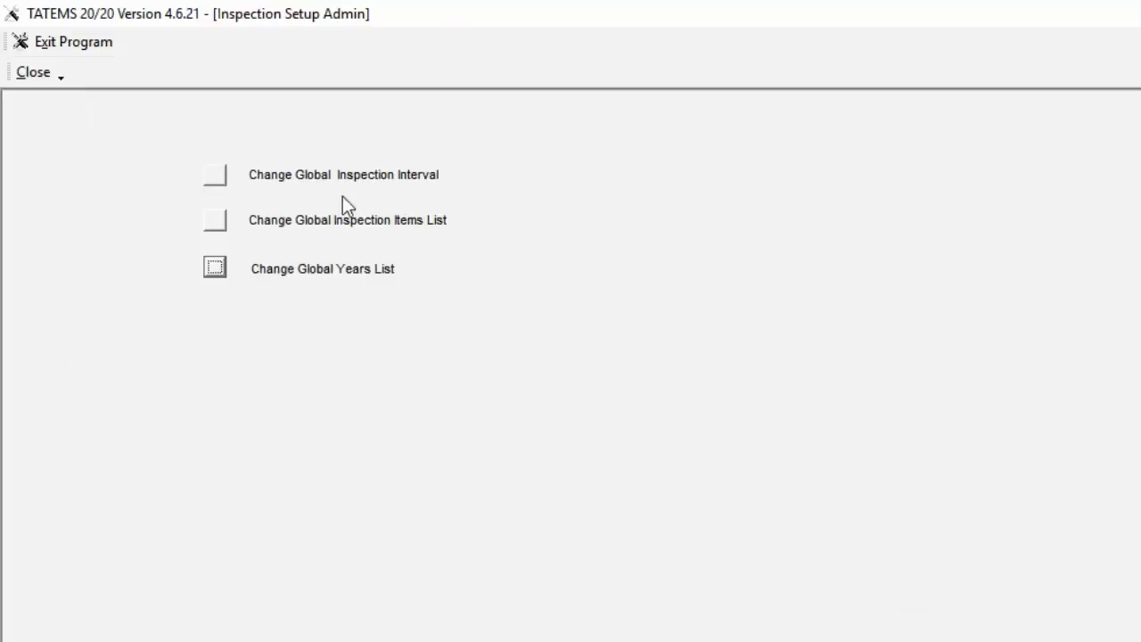
{"action": "left_click", "coordinate": [32, 72]}
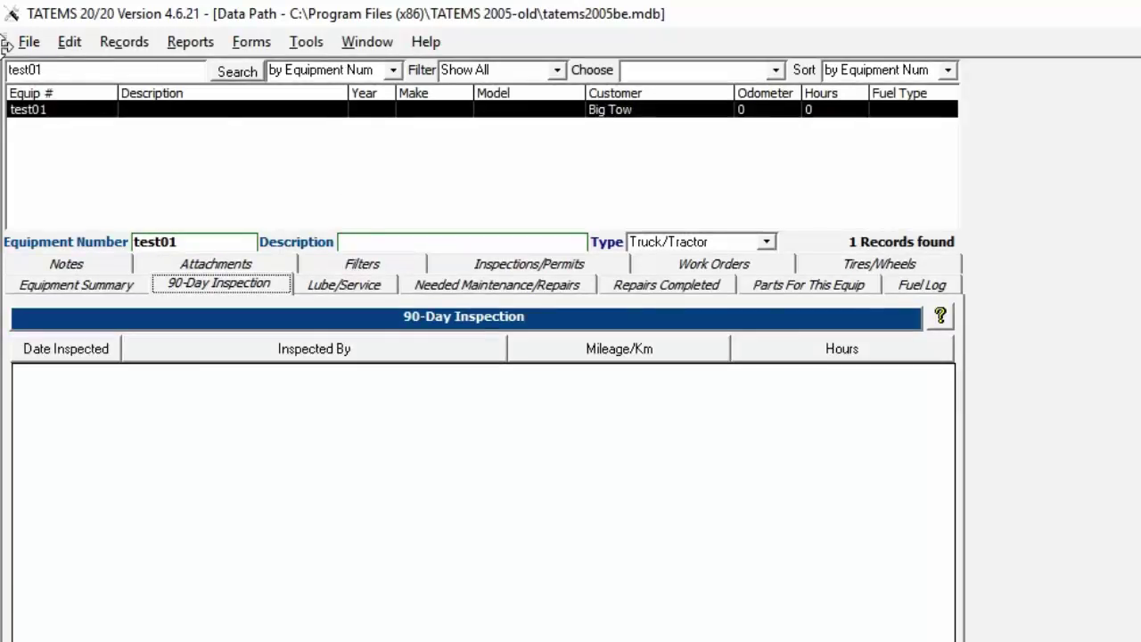
Review the global inspection items list for the Truck/Tractor type, and return to test01's 90-Day Inspection records
{"action": "left_click", "coordinate": [30, 43]}
{"action": "left_click", "coordinate": [45, 62]}
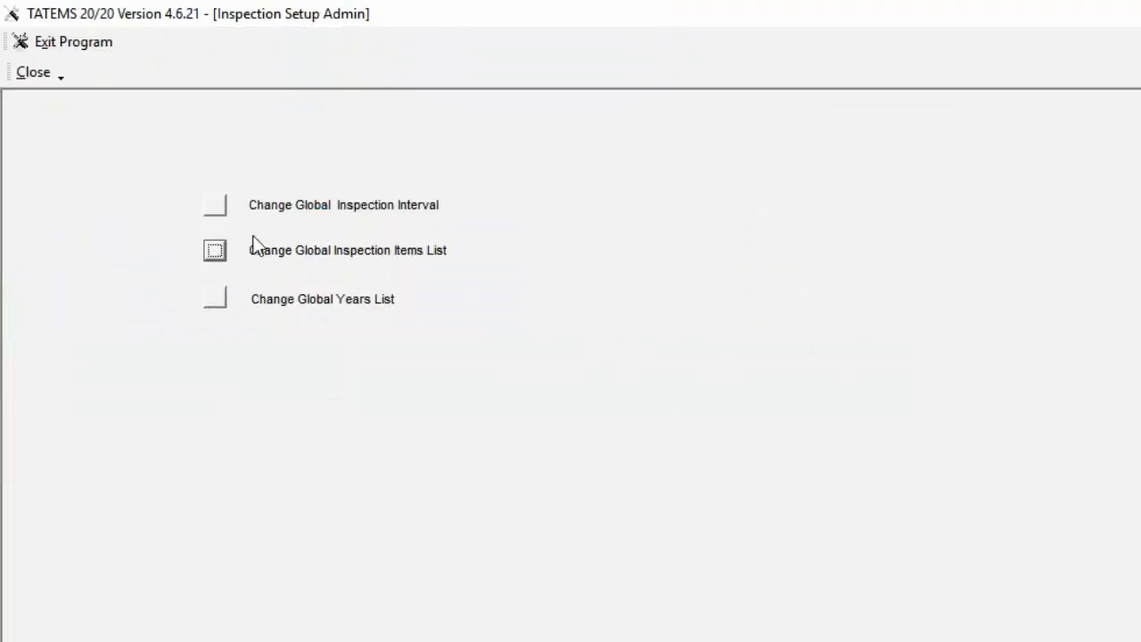
{"action": "left_click", "coordinate": [222, 250]}
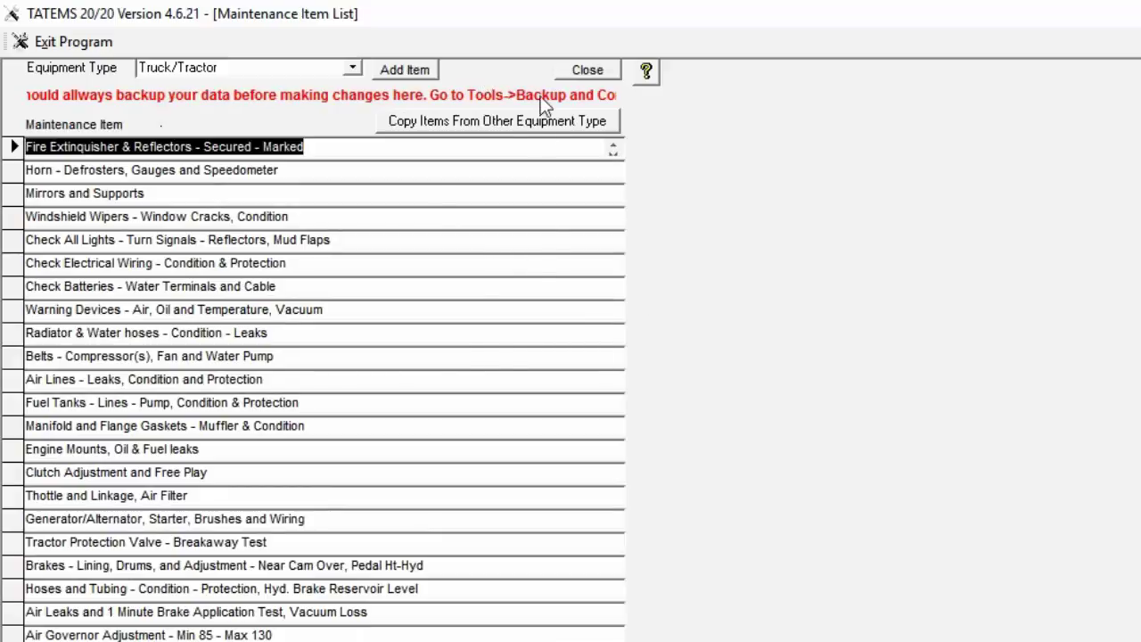
{"action": "left_click", "coordinate": [592, 68]}
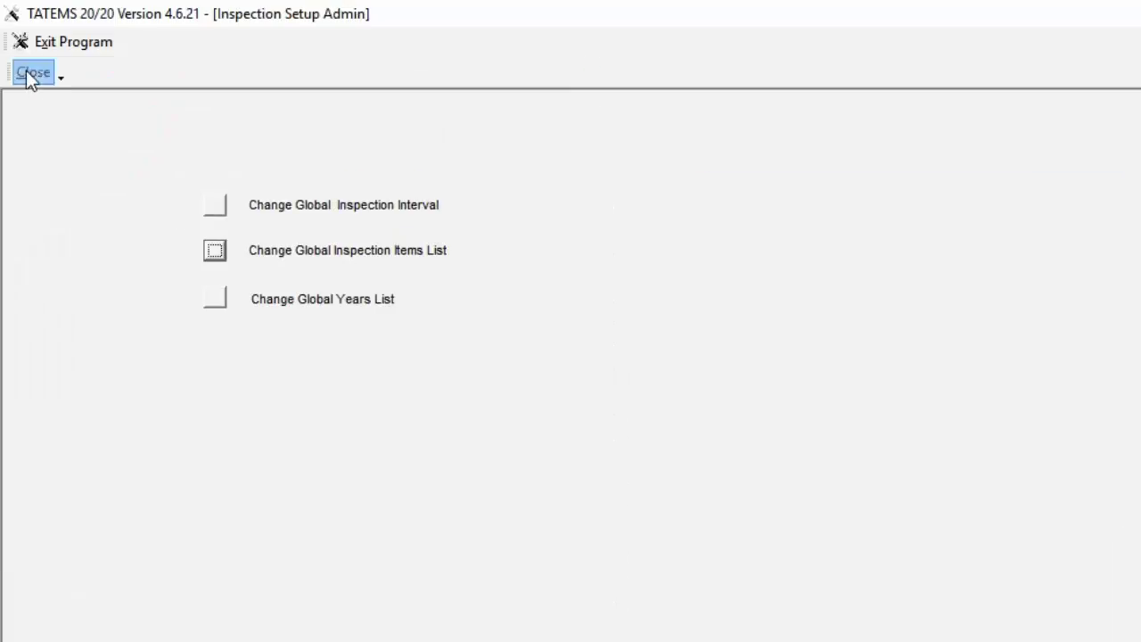
{"action": "left_click", "coordinate": [32, 73]}
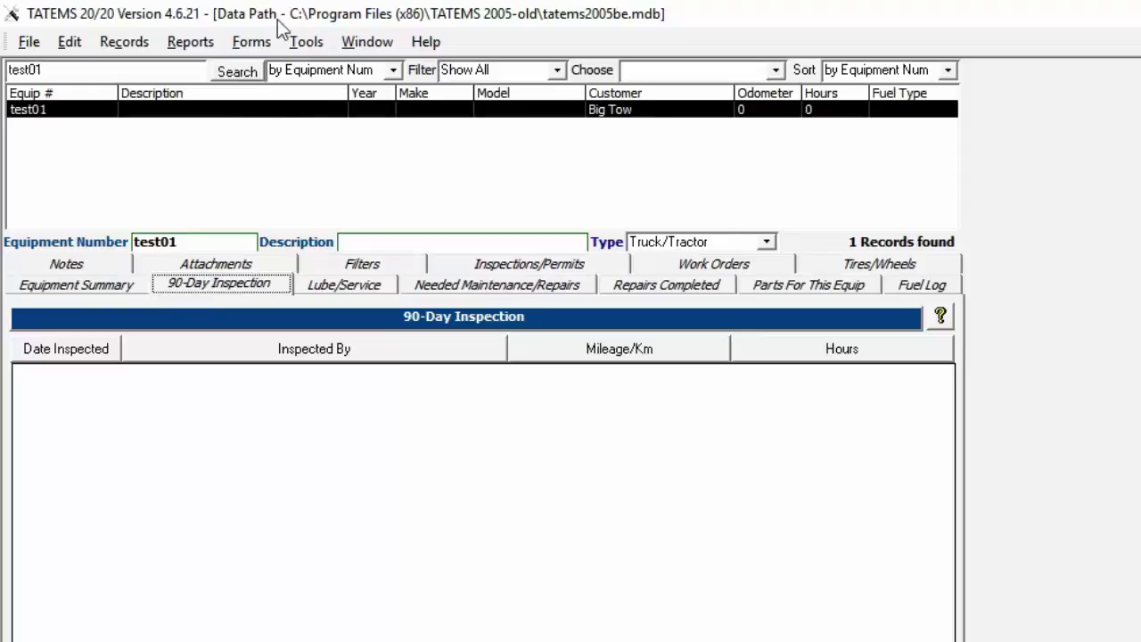
{"action": "left_click", "coordinate": [105, 290]}
{"action": "left_click", "coordinate": [200, 282]}
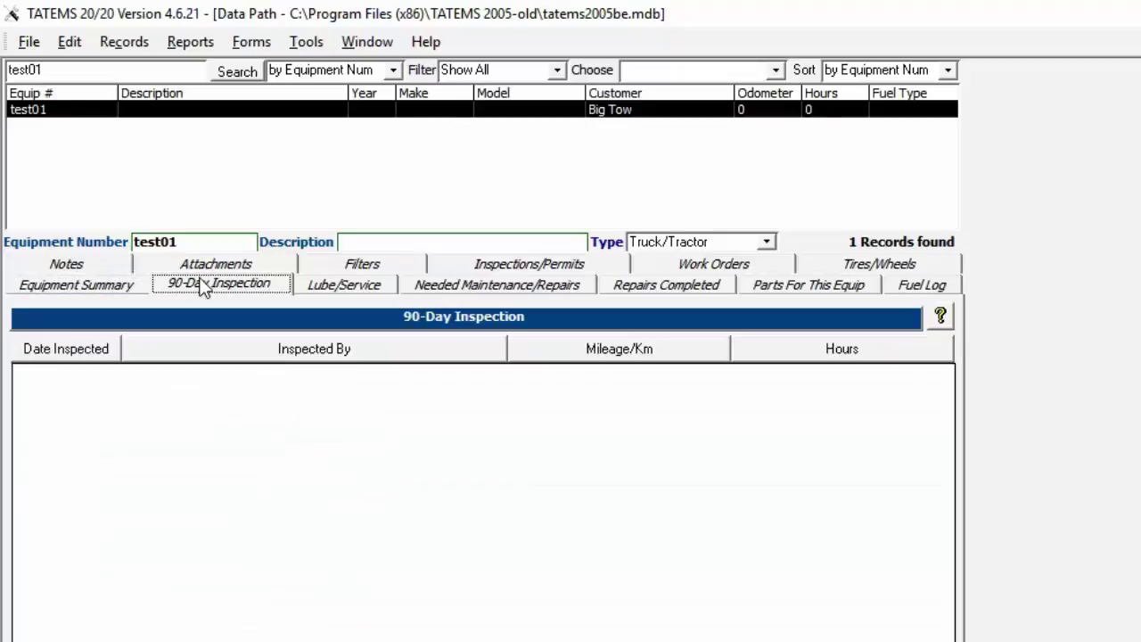